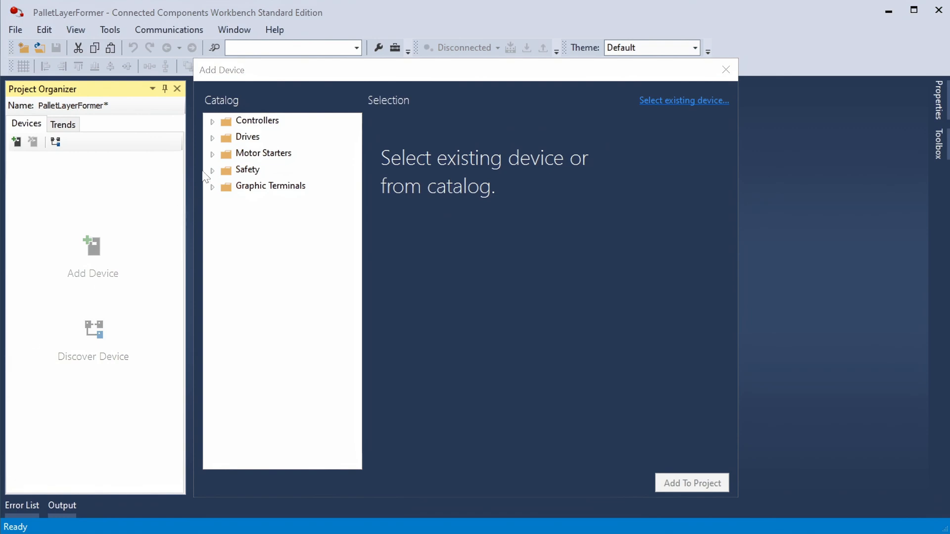
Add a Micro820 2080-LC20-20QWB(R) controller from the catalog to the project.
click(213, 122)
click(226, 155)
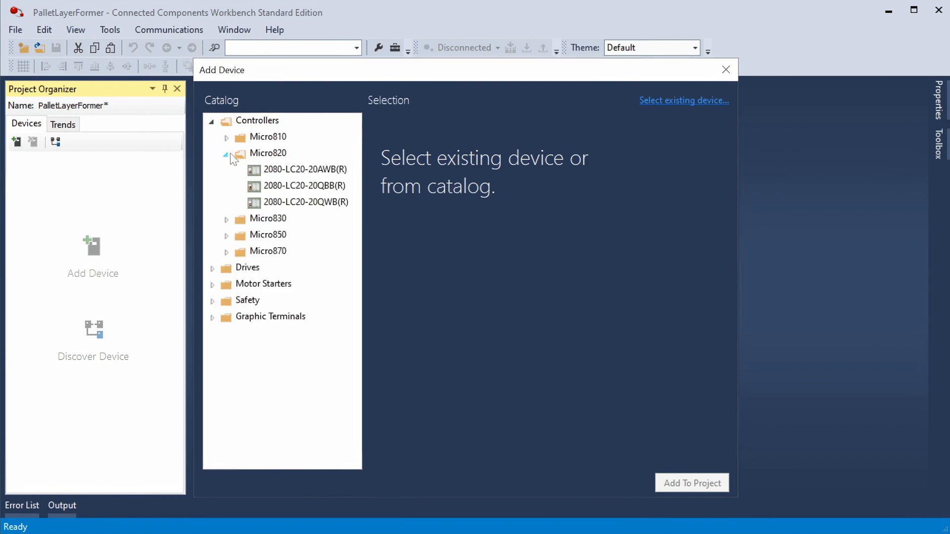
click(299, 203)
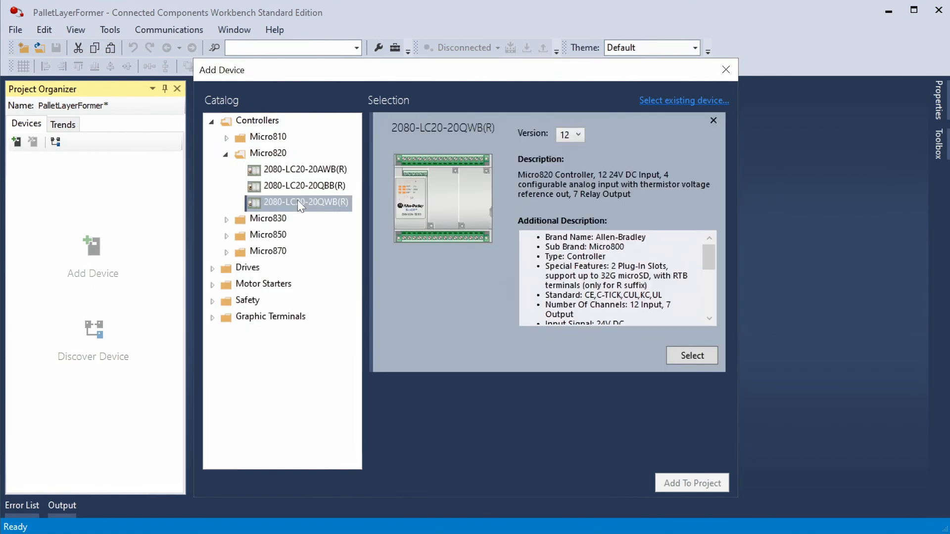
click(681, 355)
click(691, 482)
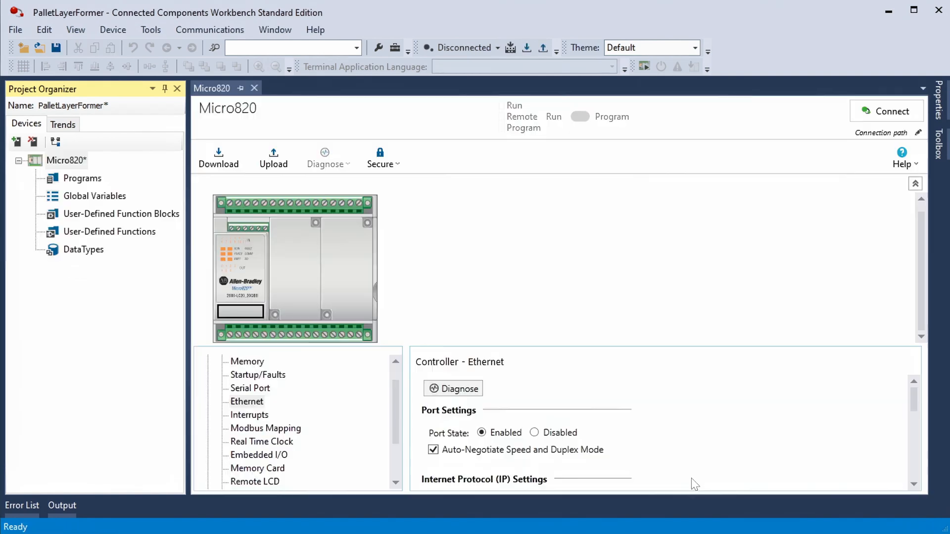
Configure the controller's Ethernet port with the static IP address 192.168.0.214.
click(247, 402)
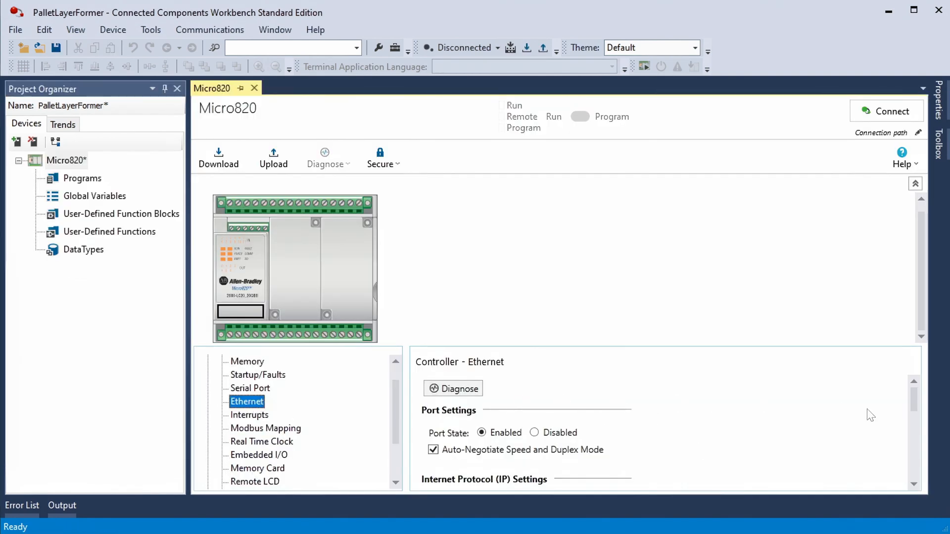
drag(913, 400, 914, 415)
click(914, 484)
click(914, 485)
click(498, 427)
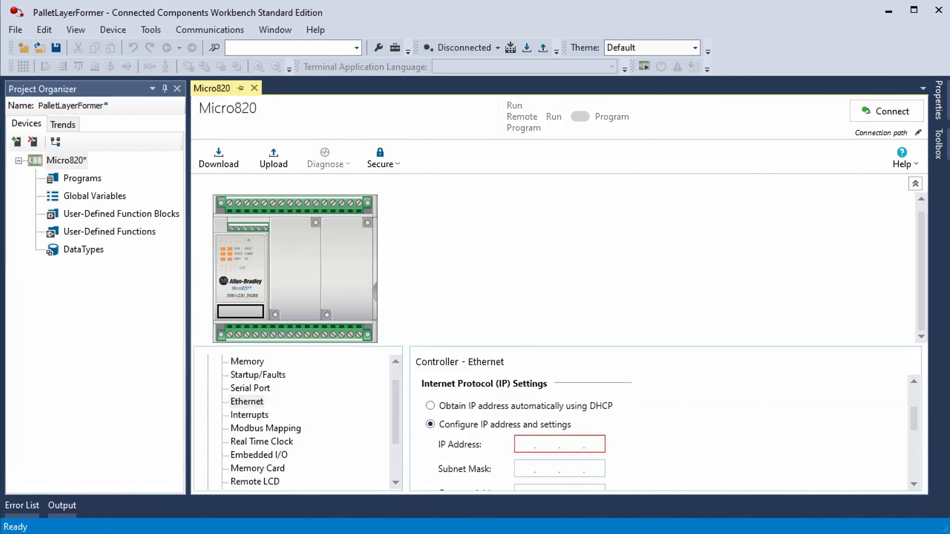
text(192.168.0.214)
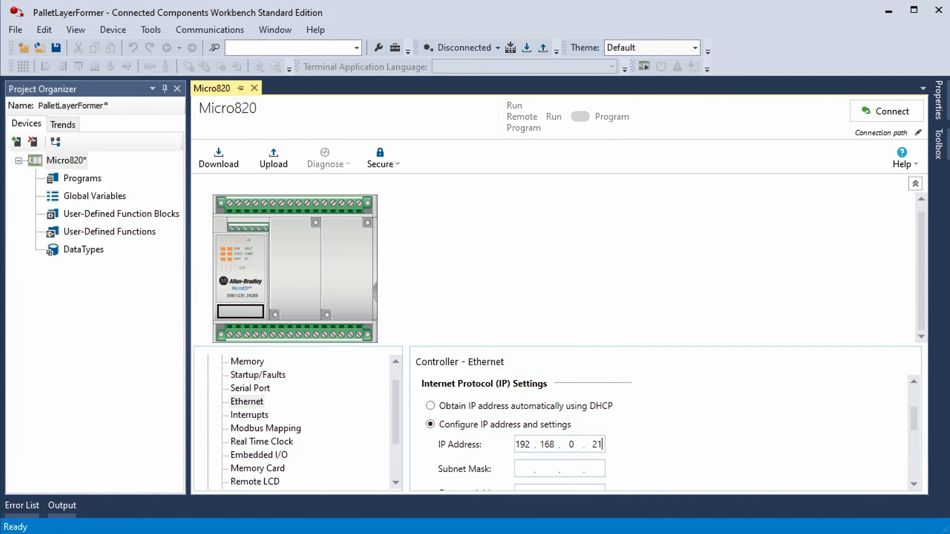
key(Tab)
scroll(749, 422, down, 5)
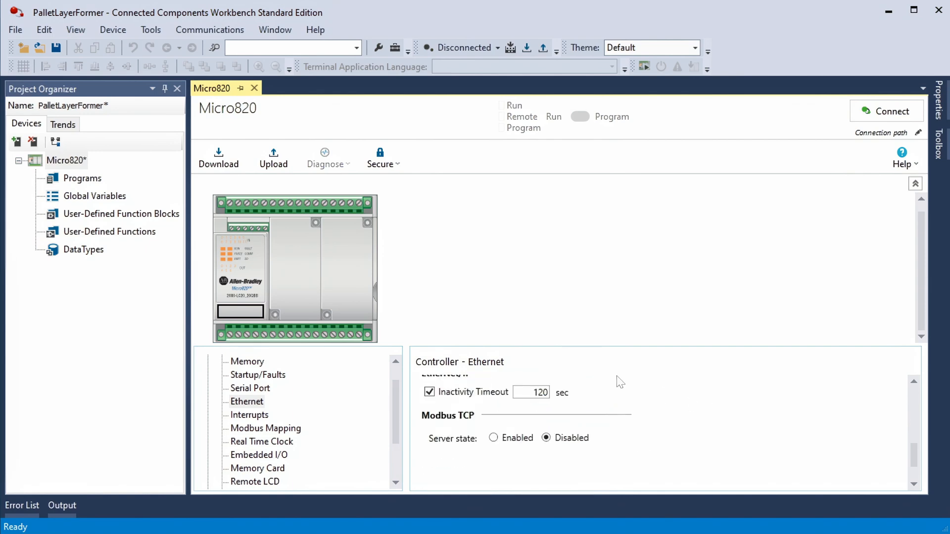
Add the global BOOL variables InSensor, OutSensor and EndSensor at the end of the controller's variable list.
double_click(80, 196)
scroll(301, 301, down, 10)
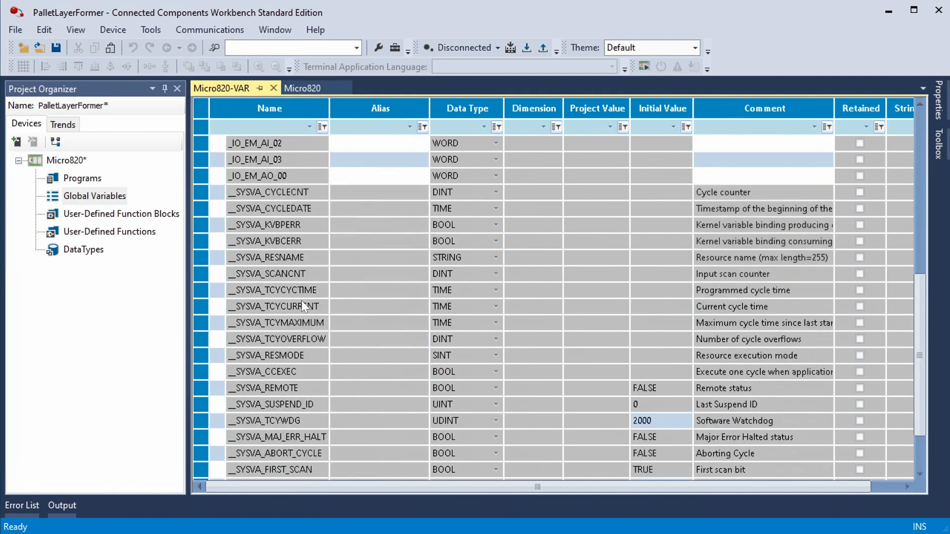
click(263, 470)
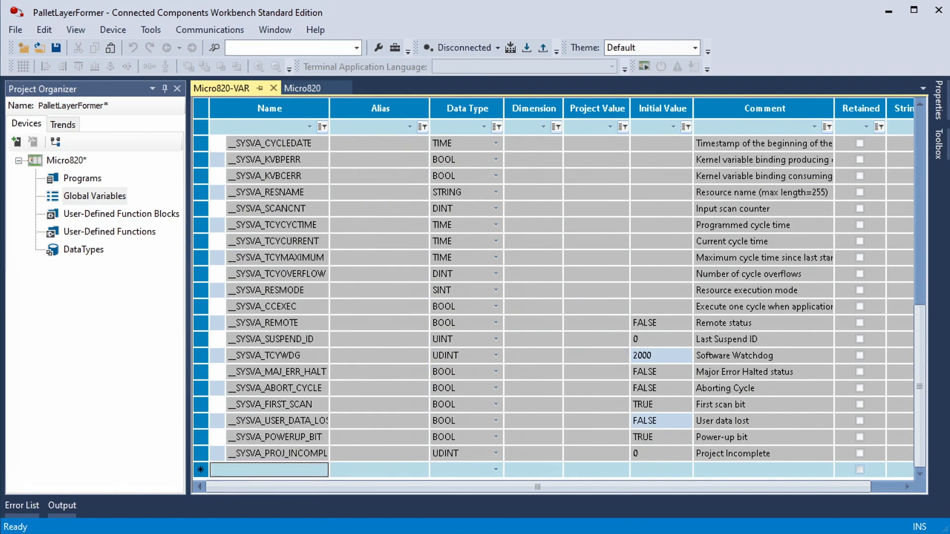
text(InSensor)
key(Return)
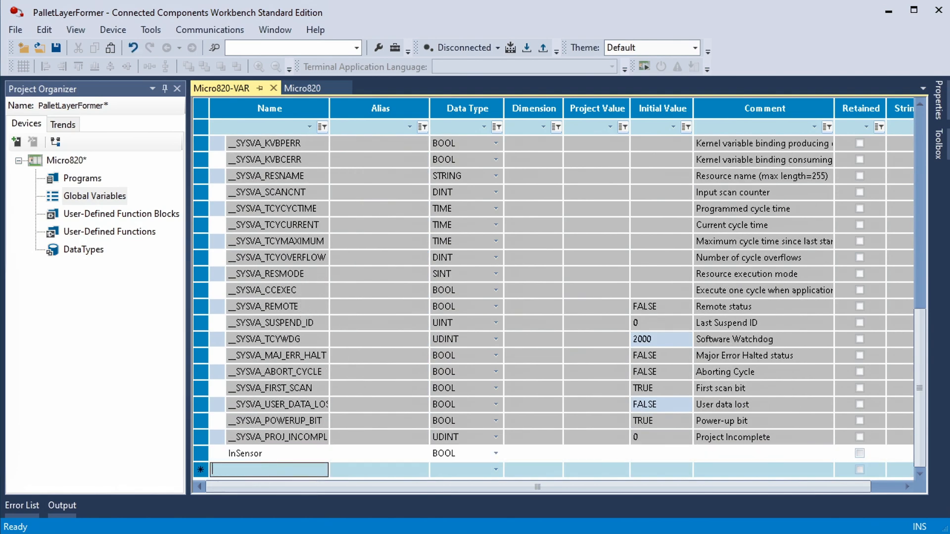
text(OutSensor)
key(Return)
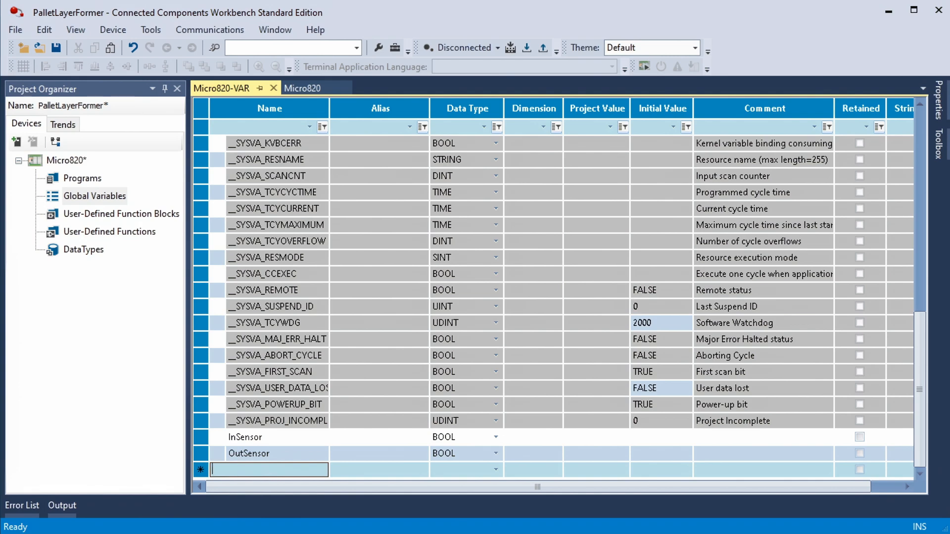
text(EndSensor)
key(Return)
Add the global BOOL variables ConveyorMotor and Pusher below the sensor variables.
text(Convey)
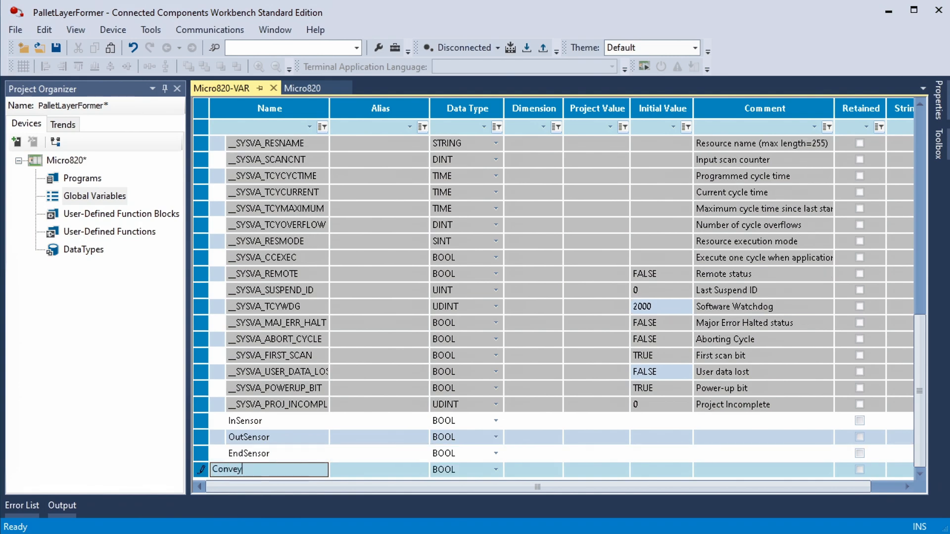
text(orMotor)
key(Return)
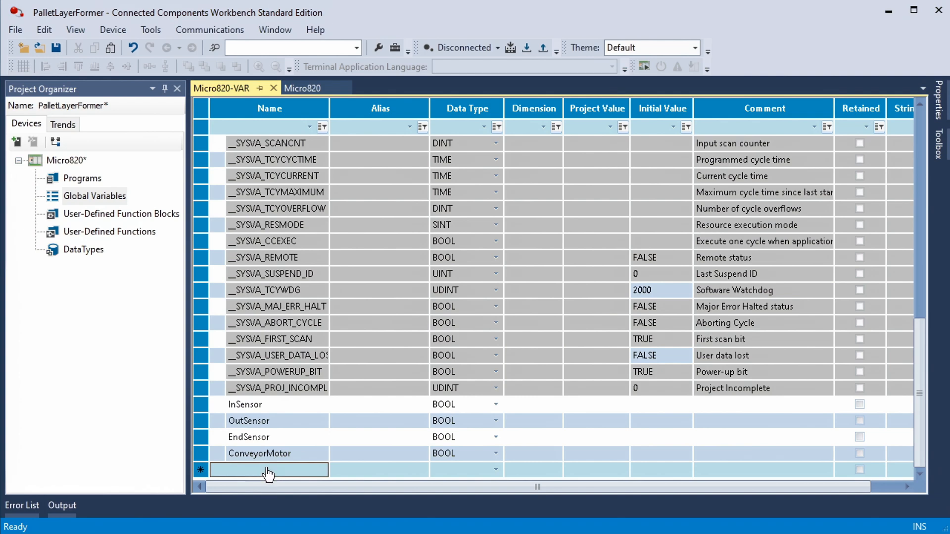
text(Pusher)
key(Return)
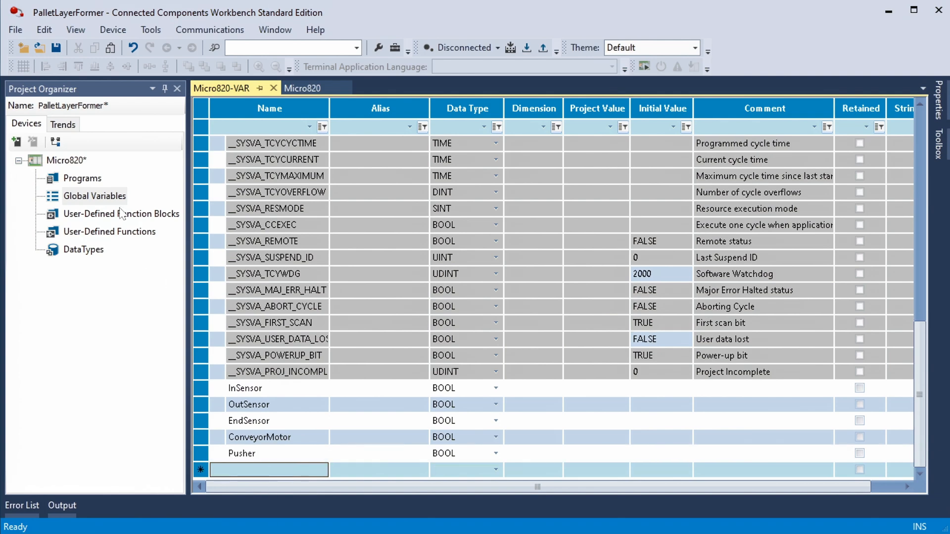
Create a new ladder diagram program and add a second rung to it.
right_click(83, 178)
mouse_move(115, 188)
click(250, 204)
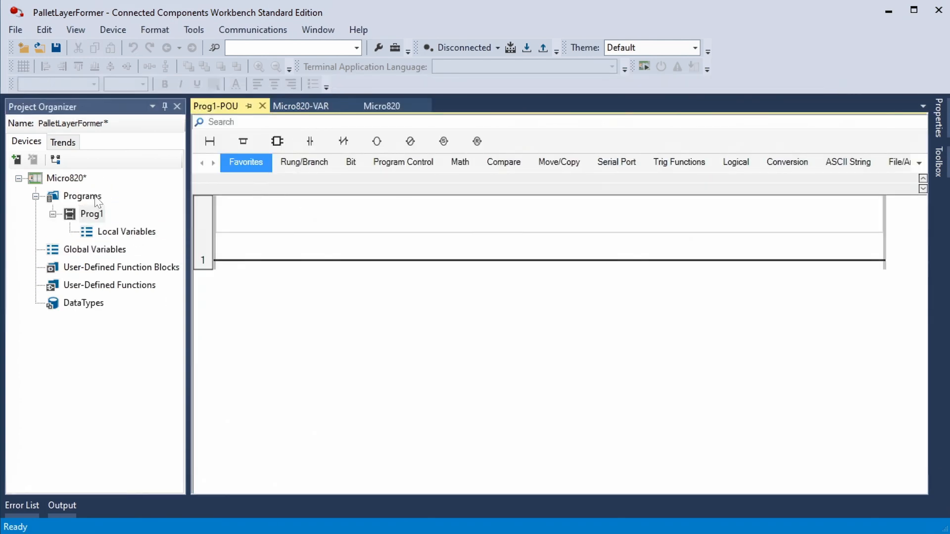
drag(210, 141, 210, 267)
Insert a branch on rung 1 with parallel direct contacts for InSensor and OutSensor.
drag(240, 141, 240, 259)
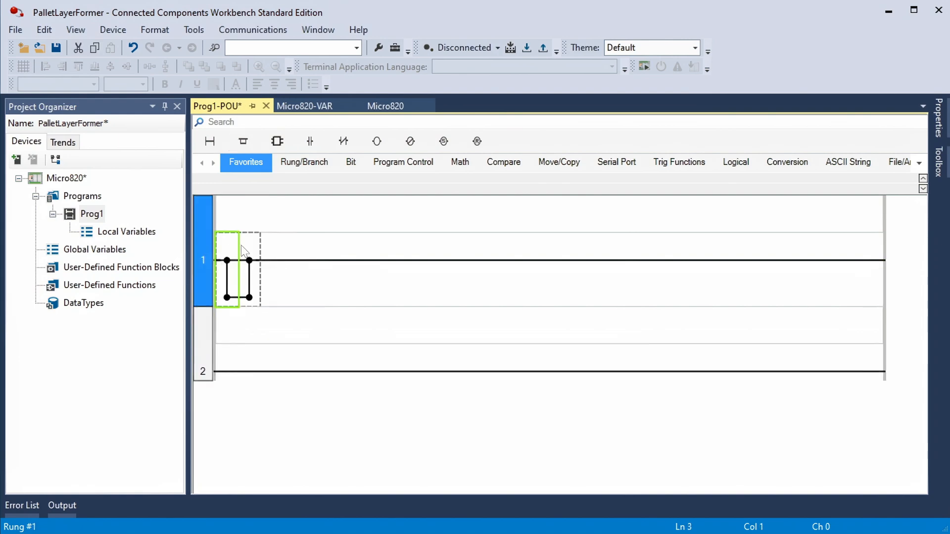
drag(309, 142, 257, 251)
click(288, 185)
click(271, 238)
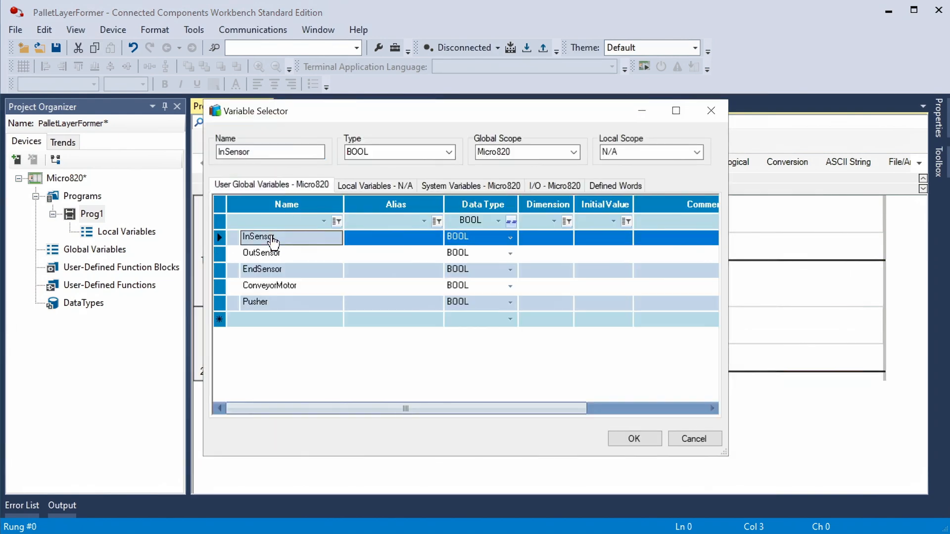
double_click(272, 238)
drag(309, 141, 271, 297)
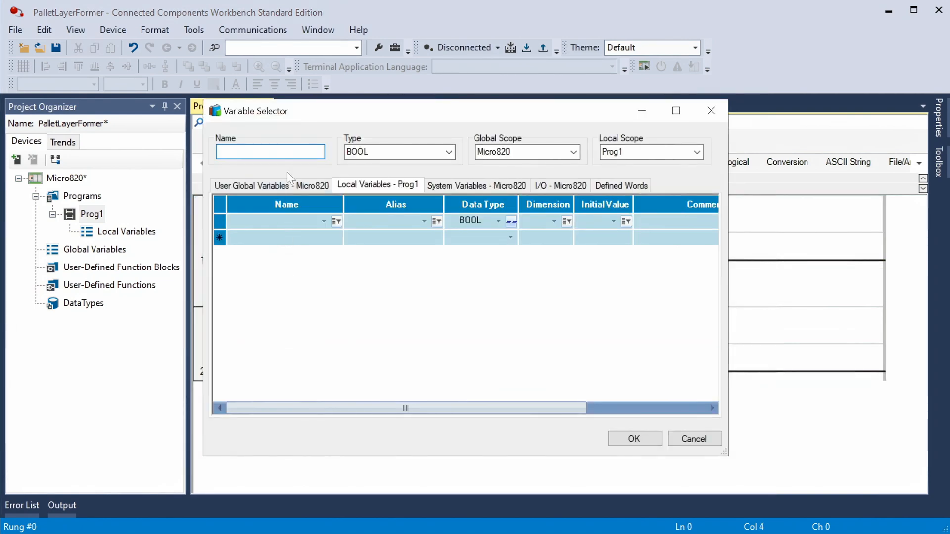
click(288, 185)
double_click(274, 251)
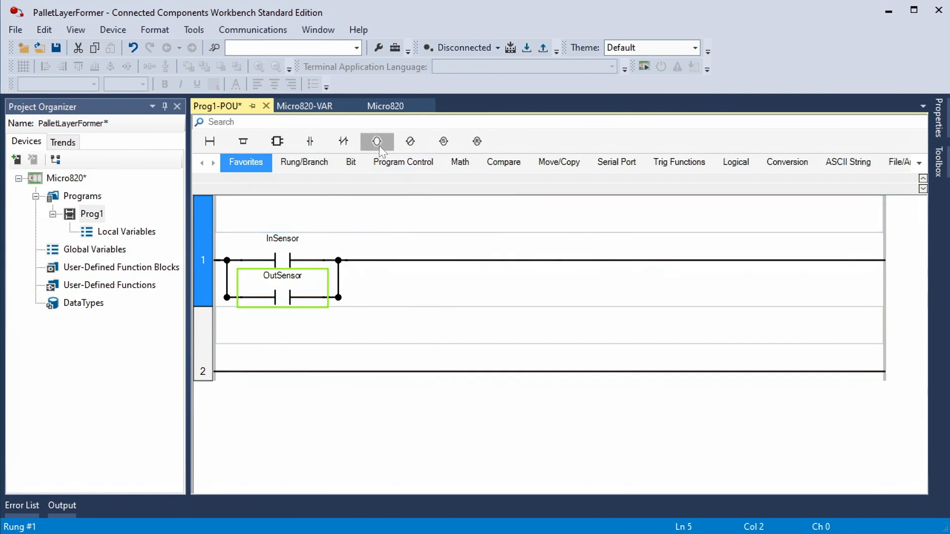
Place a direct coil assigned to ConveyorMotor after the branch on rung 1.
drag(379, 141, 460, 261)
click(282, 185)
click(245, 342)
click(629, 441)
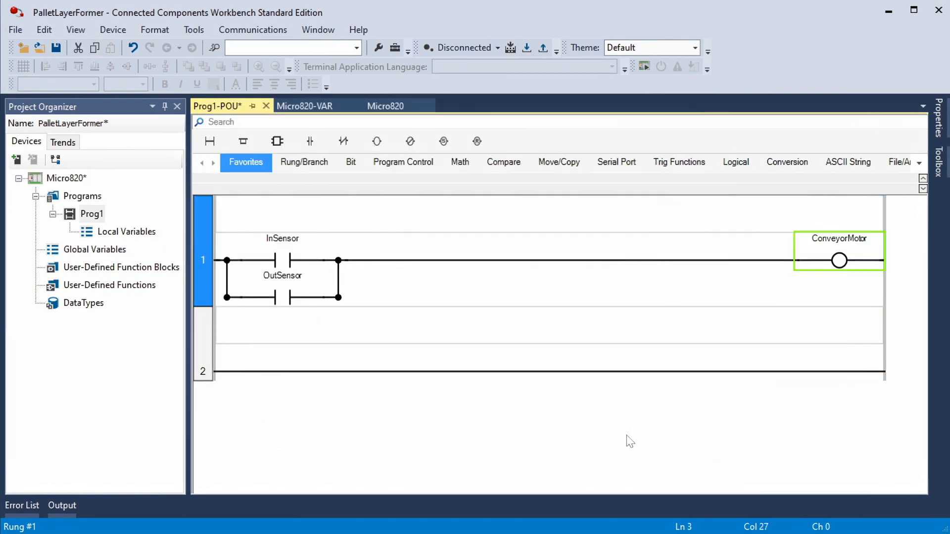
Place a direct contact assigned to EndSensor at the start of rung 2.
drag(313, 152, 233, 371)
click(281, 180)
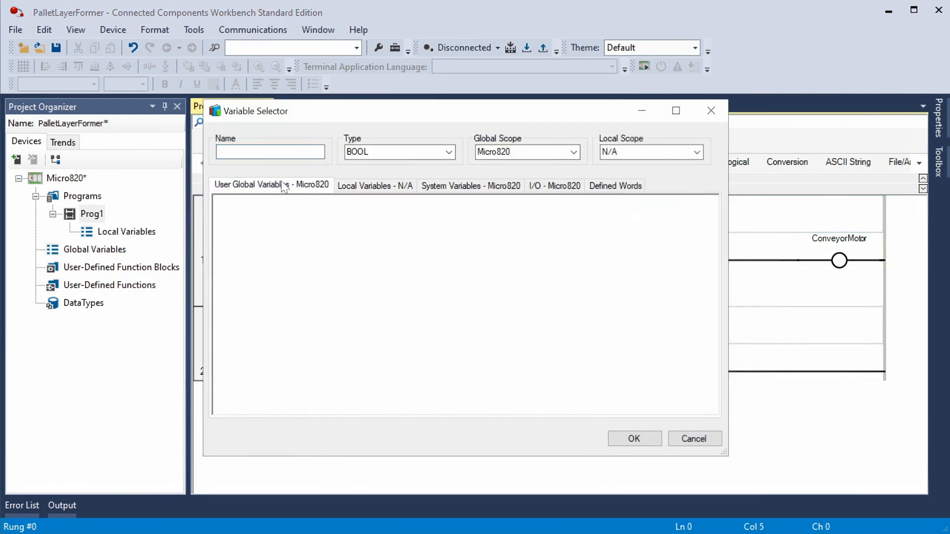
click(274, 269)
click(631, 441)
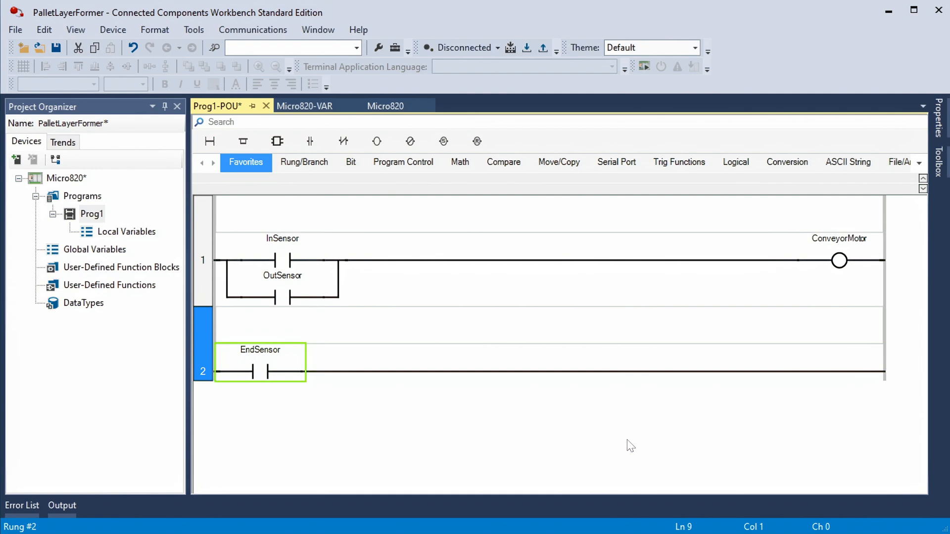
Insert a TOF off-delay timer after the EndSensor contact on rung 2.
click(213, 163)
click(213, 163)
click(749, 165)
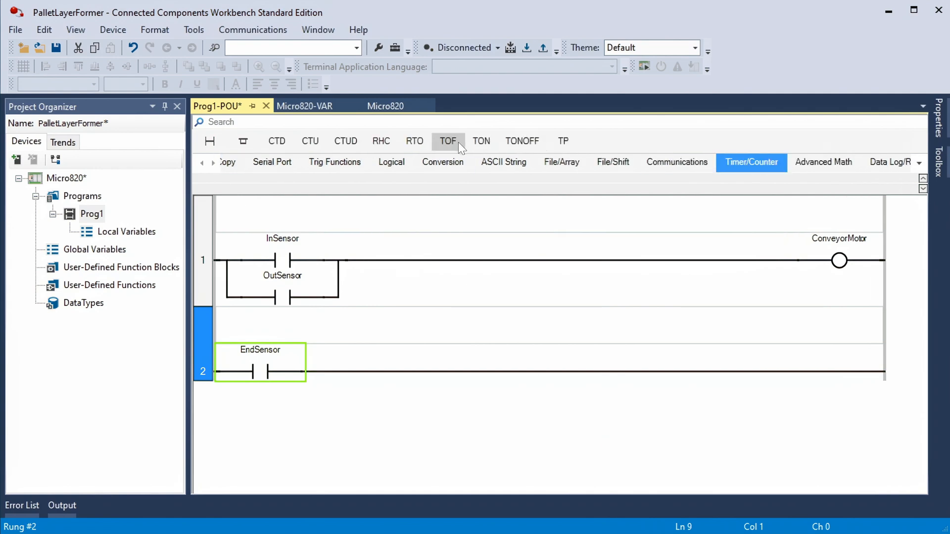
drag(458, 142, 365, 361)
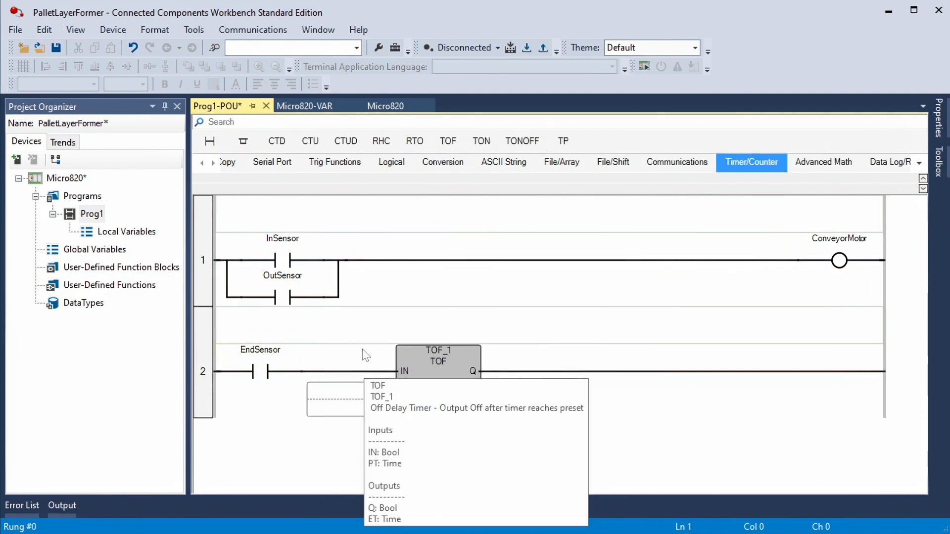
Place a direct coil assigned to Pusher after the timer on rung 2.
click(202, 163)
click(202, 163)
click(202, 163)
click(245, 164)
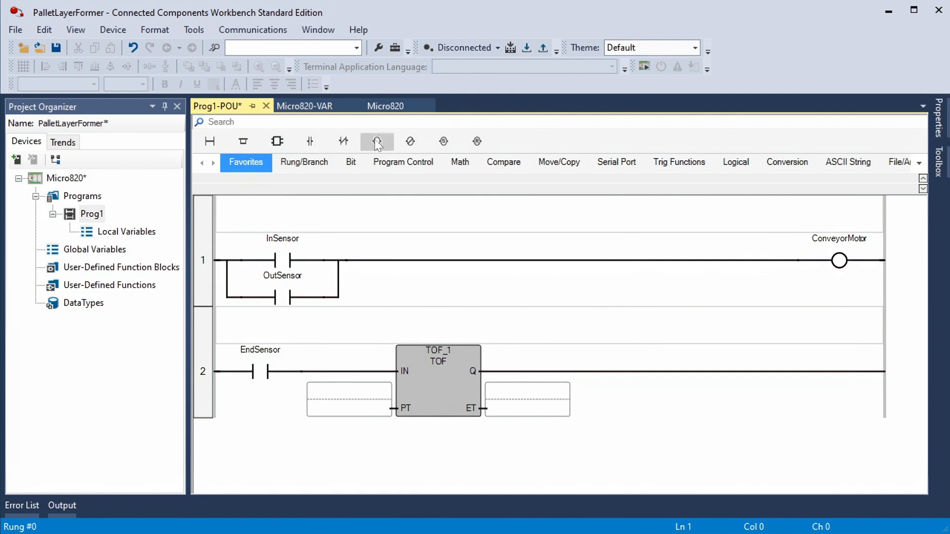
drag(377, 144, 573, 366)
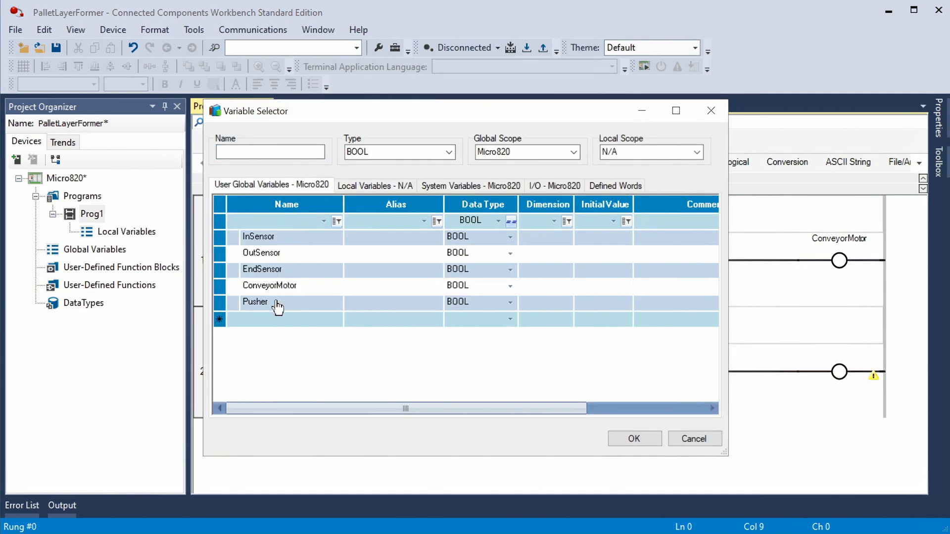
click(277, 307)
click(634, 439)
Set the off-delay timer's PT input to T#1s and save the project.
double_click(390, 407)
text(T#)
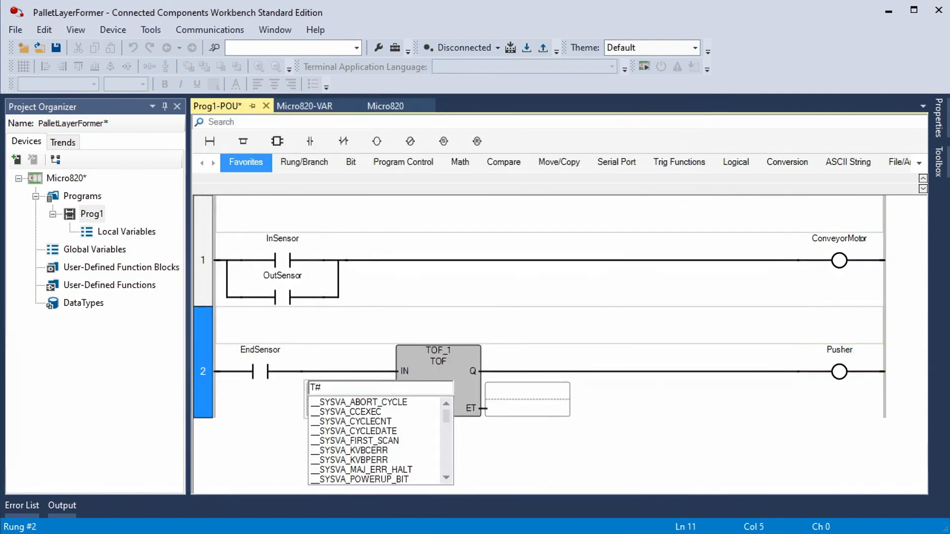
text(1s)
key(Return)
click(57, 47)
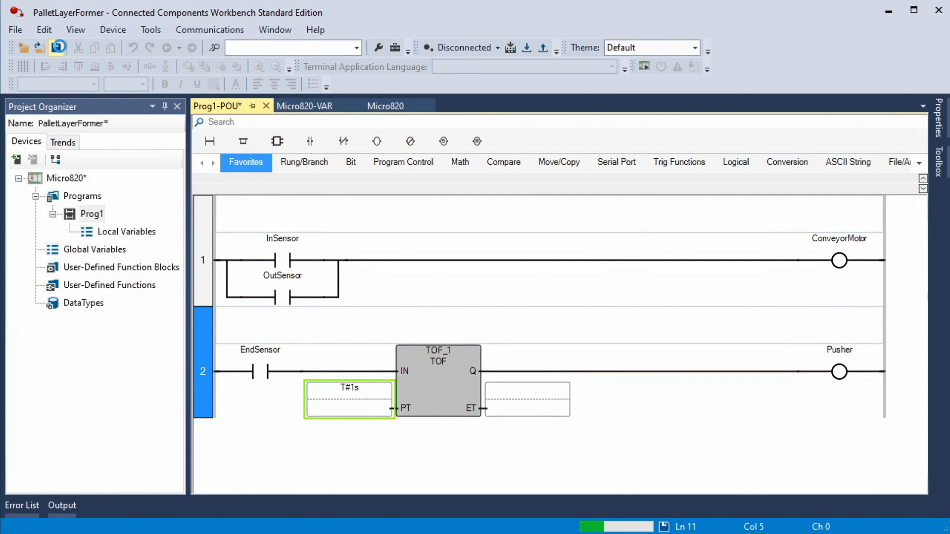
Connect to the Micro820 controller at 192.168.0.214 on the AB_ETHIP-1 Ethernet network.
click(113, 33)
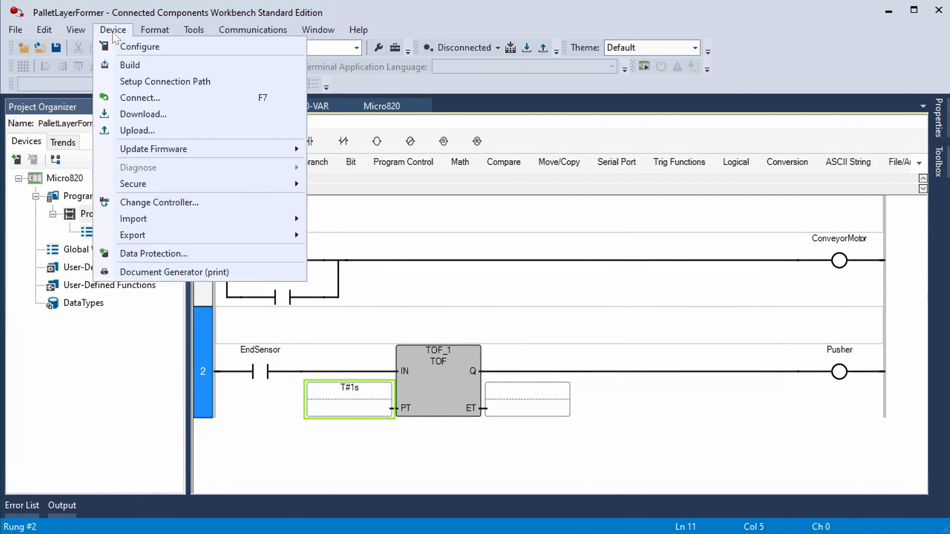
click(151, 99)
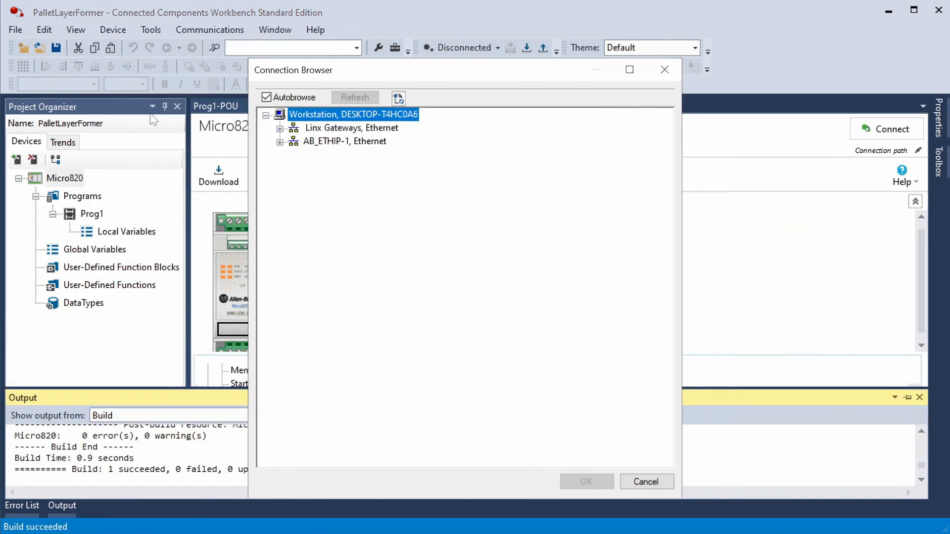
click(280, 142)
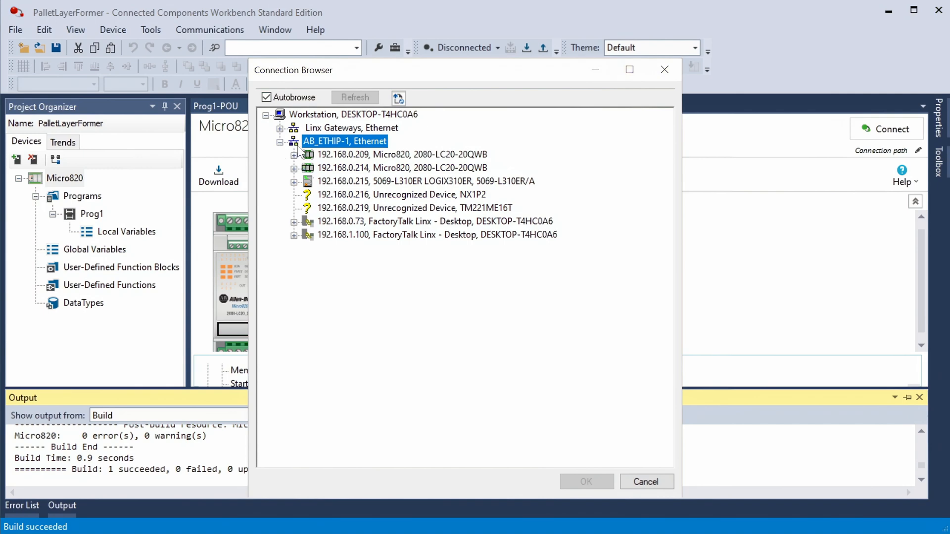
click(349, 168)
click(588, 481)
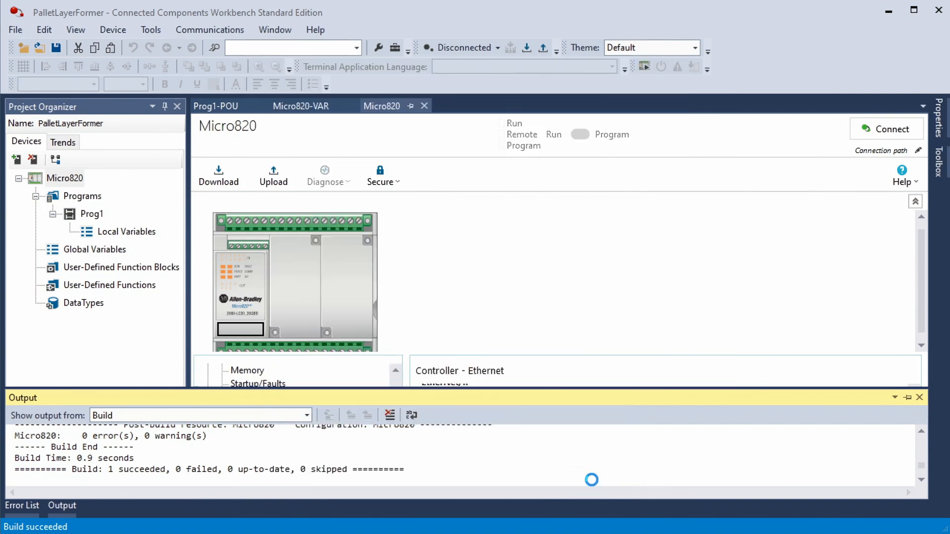
Download the project with project values, change the controller to Remote Run and close the output log.
click(456, 349)
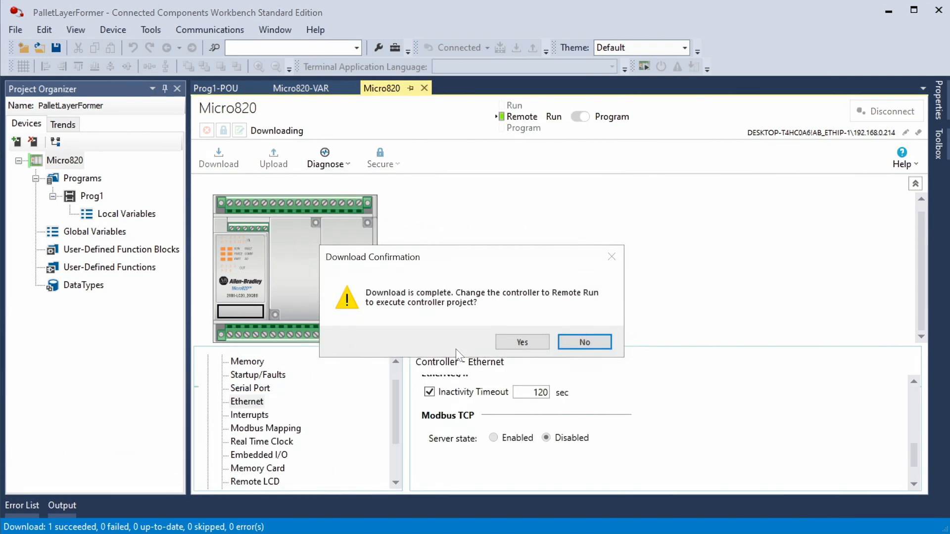
click(506, 346)
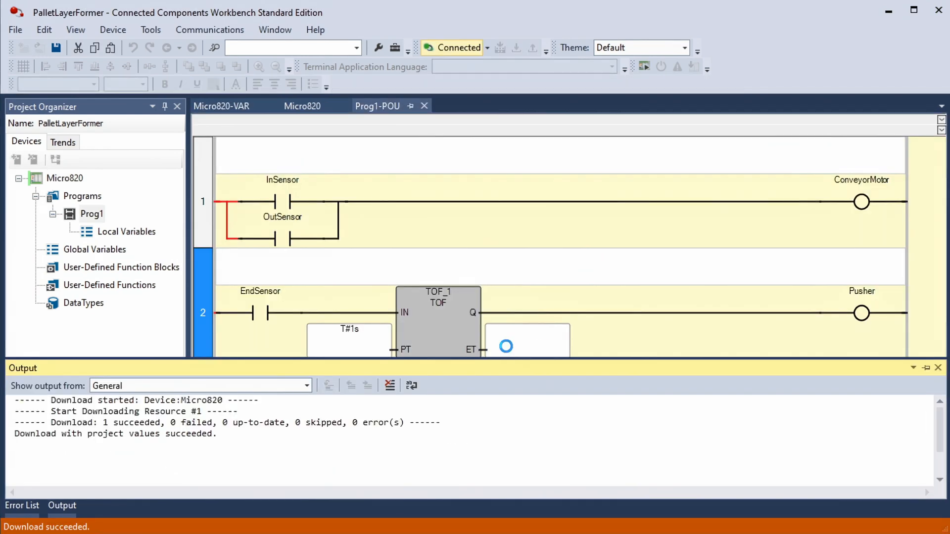
click(938, 368)
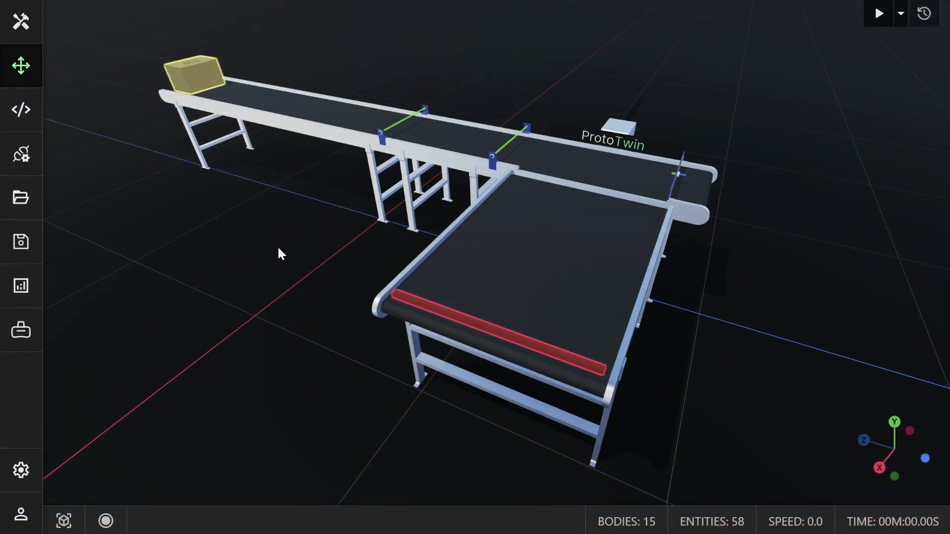
Switch to the ProtoTwin model and add the discovered Rockwell Automation 2080-LC20-20QWB controller at 192.168.0.214 as a tag server.
mouse_move(278, 247)
mouse_down()
mouse_move(337, 221)
mouse_move(273, 246)
mouse_up()
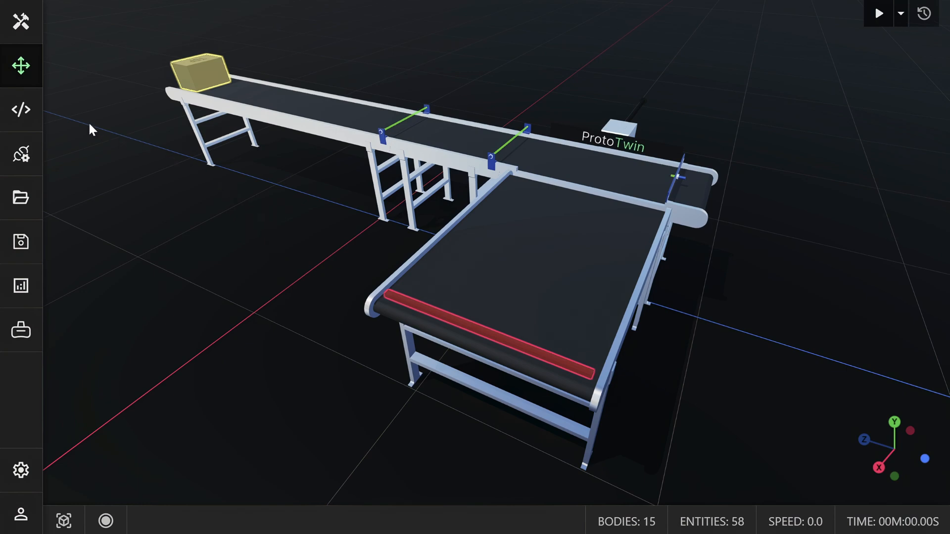
click(36, 110)
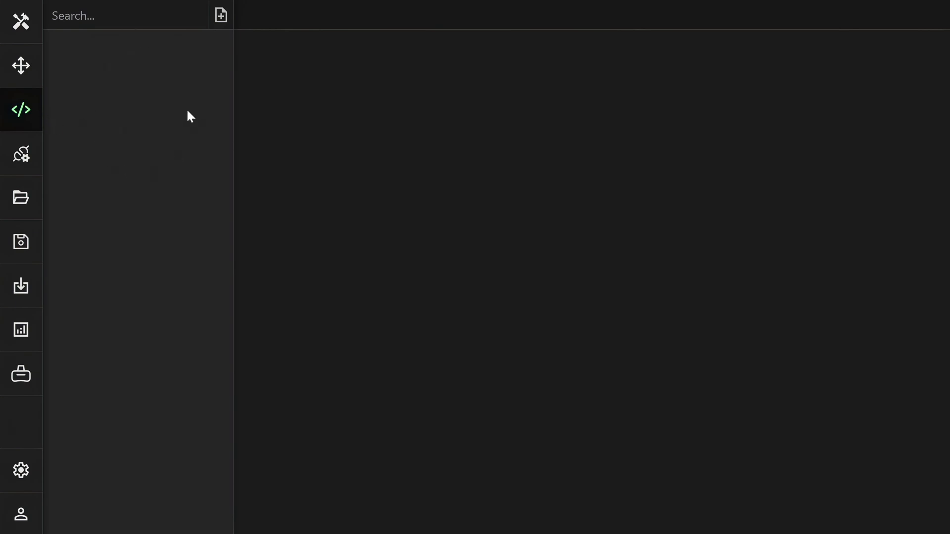
click(31, 153)
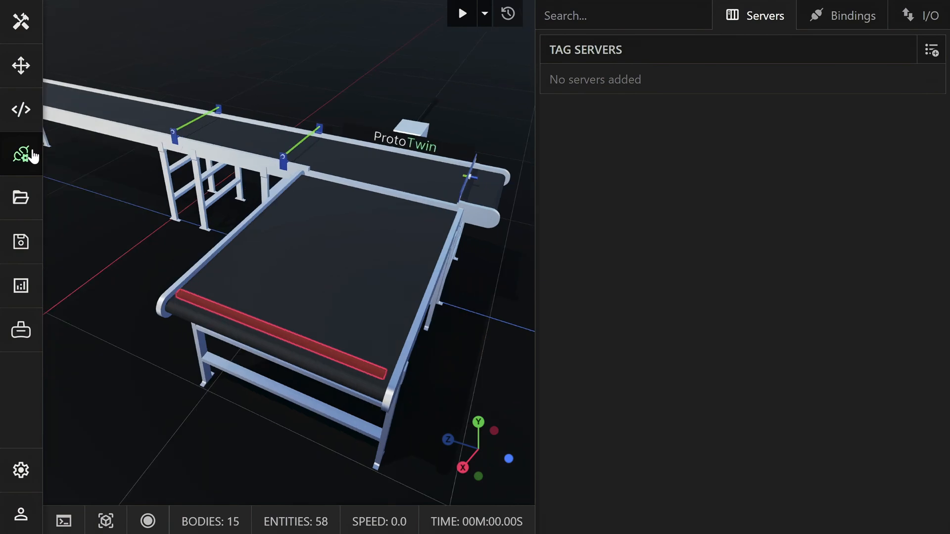
click(923, 50)
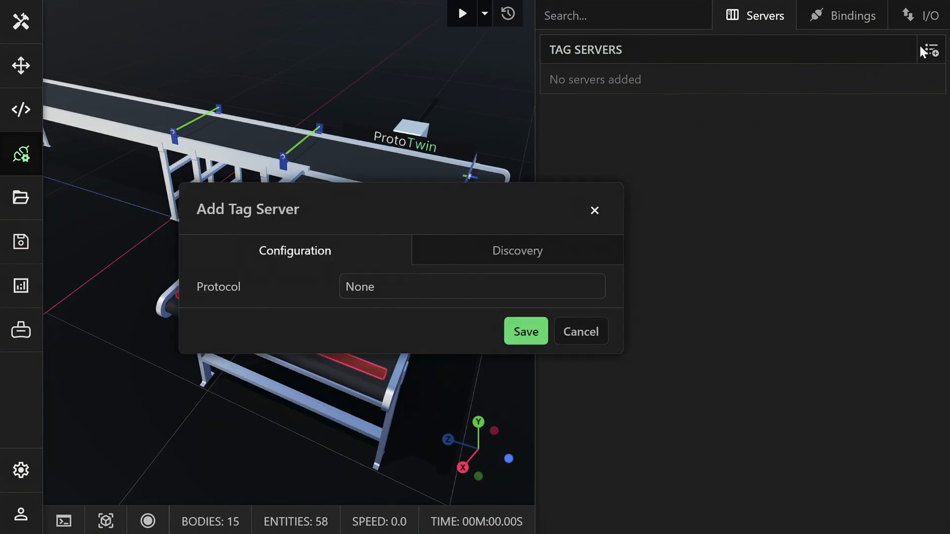
click(482, 251)
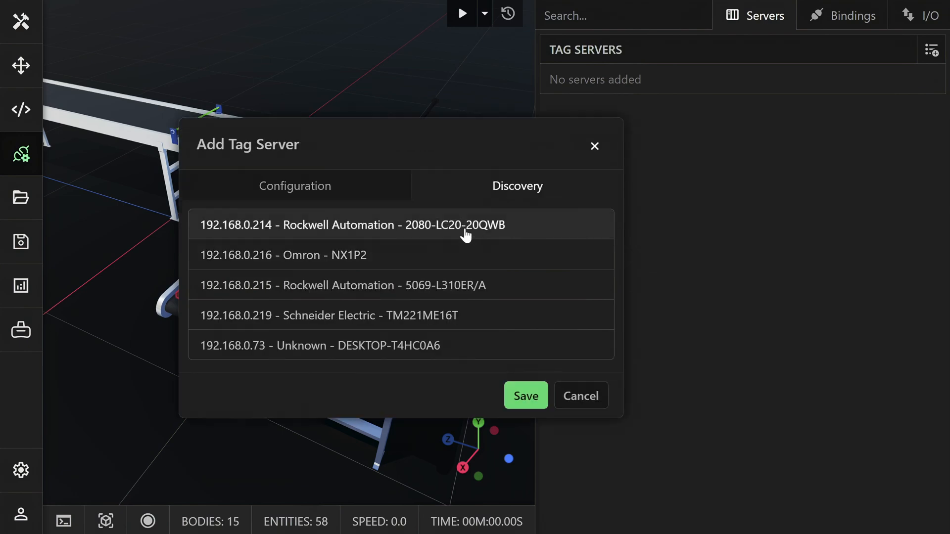
click(466, 236)
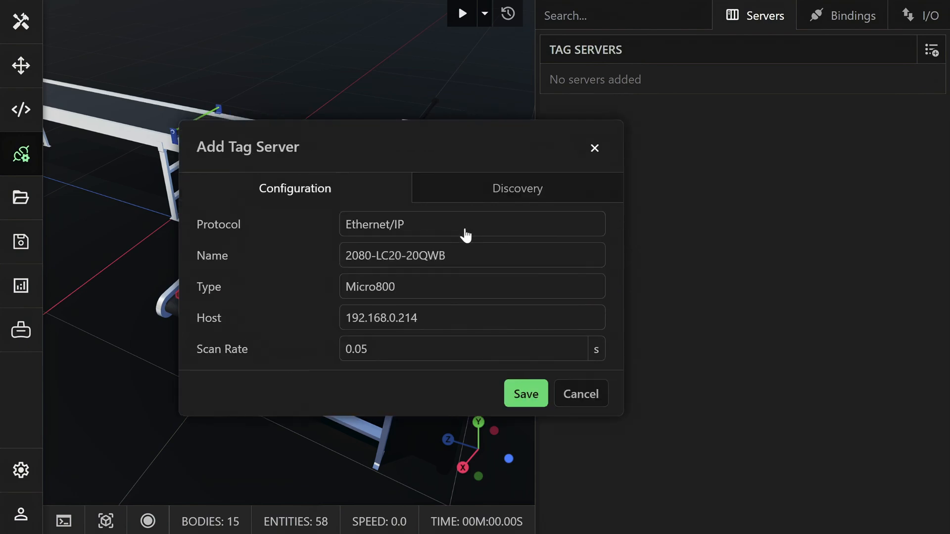
click(525, 399)
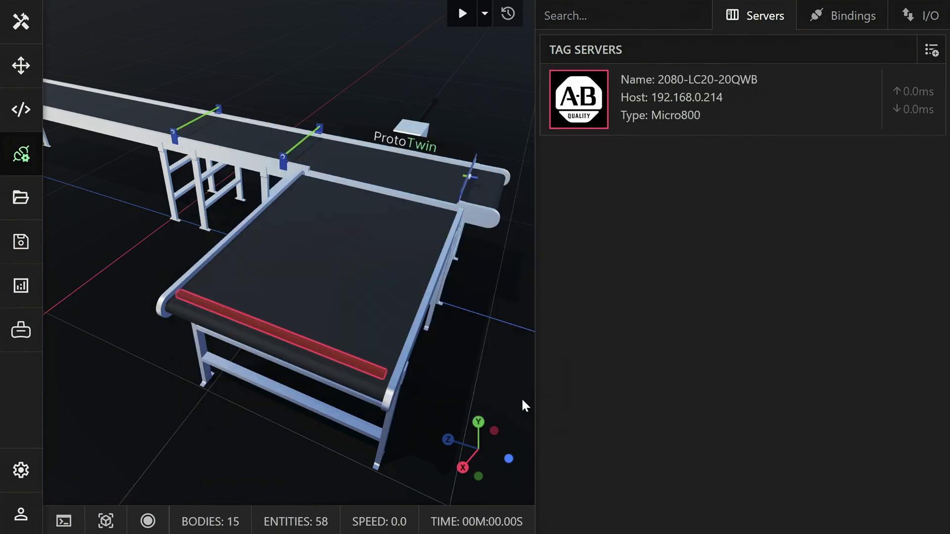
Import the tags of the 2080-LC20-20QWB server and delete the built-in ones from _IO_EM_AO_00 through _IO_EM_DO_00.
click(721, 119)
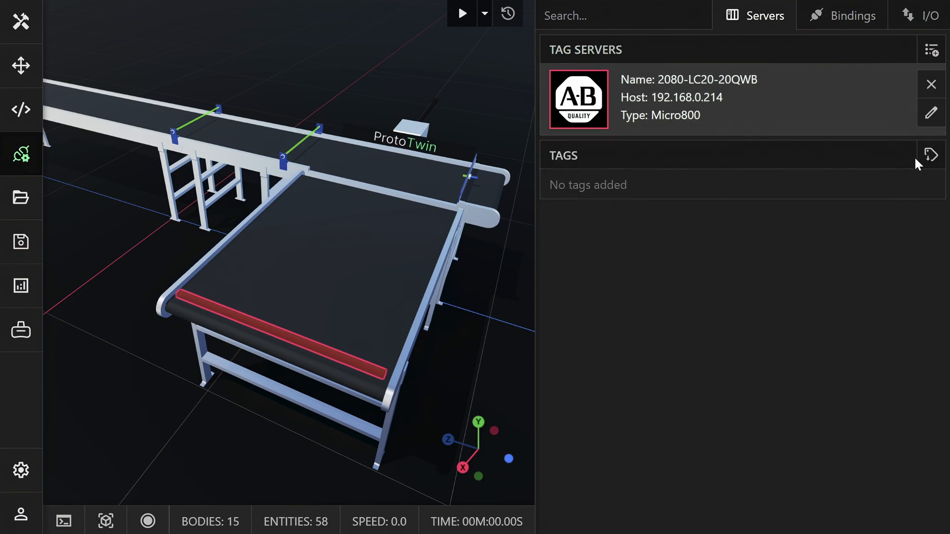
click(930, 157)
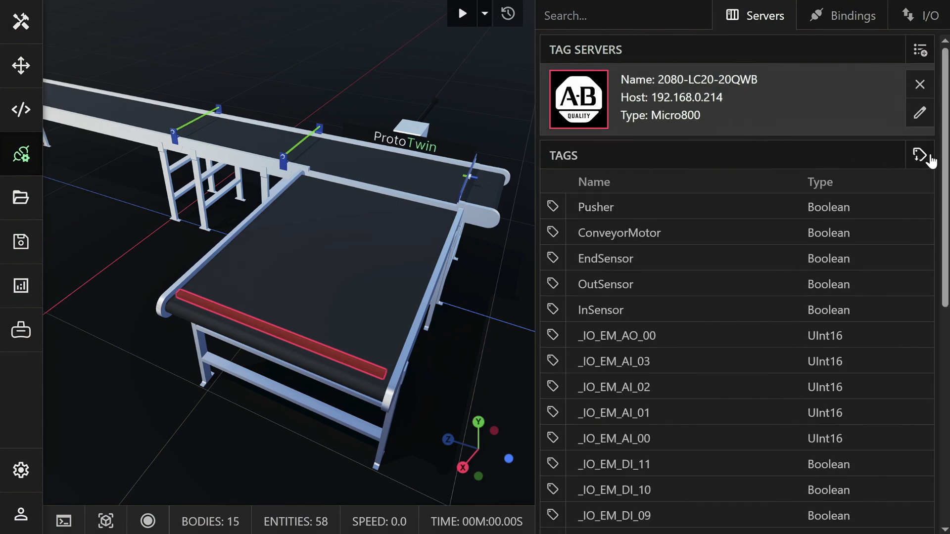
click(668, 339)
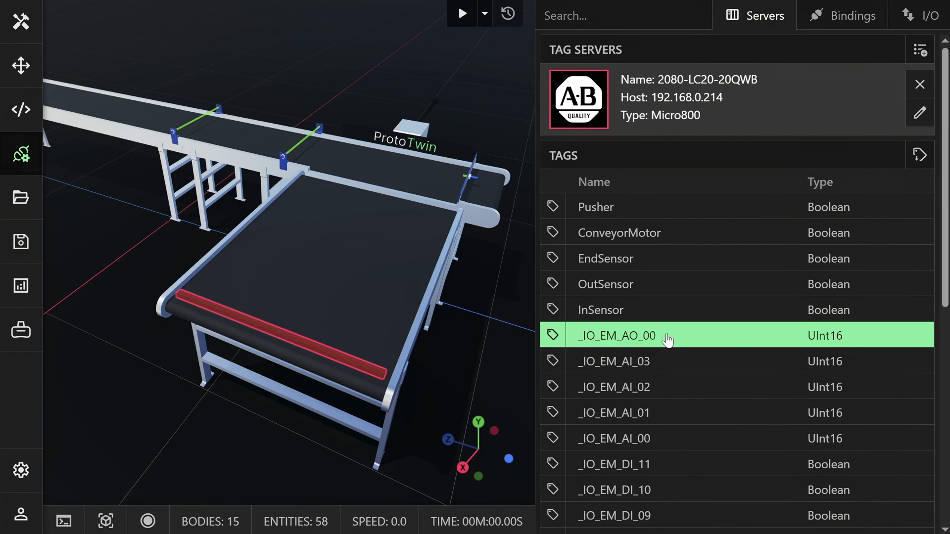
scroll(667, 337, down, 8)
shift+click(648, 511)
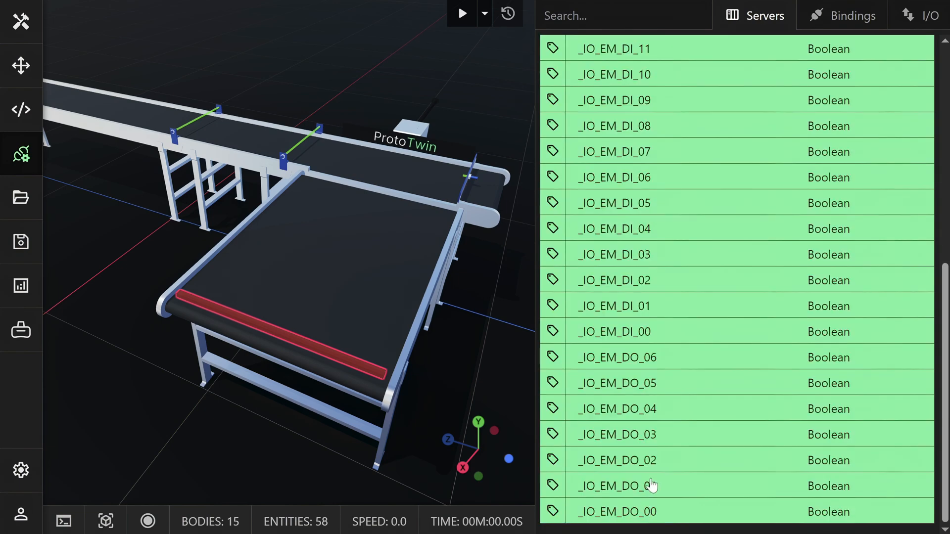
key(Delete)
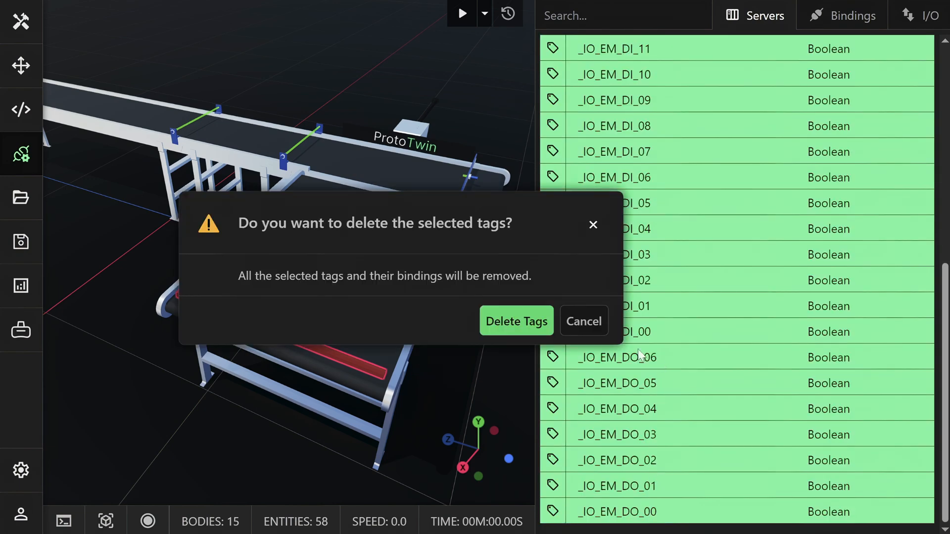
click(539, 322)
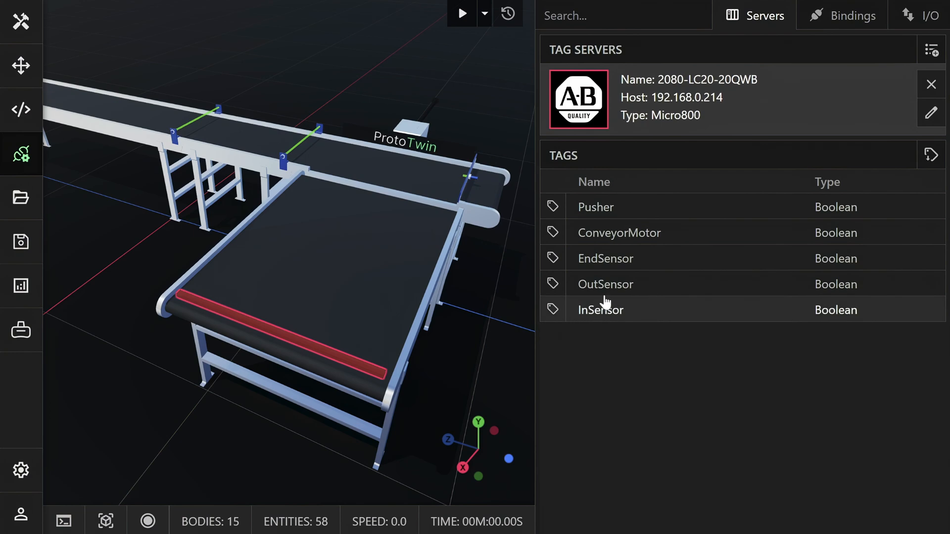
Enable the Pusher, ConveyorMotor, EndSensor, OutSensor and InSensor tags for signal binding.
click(556, 208)
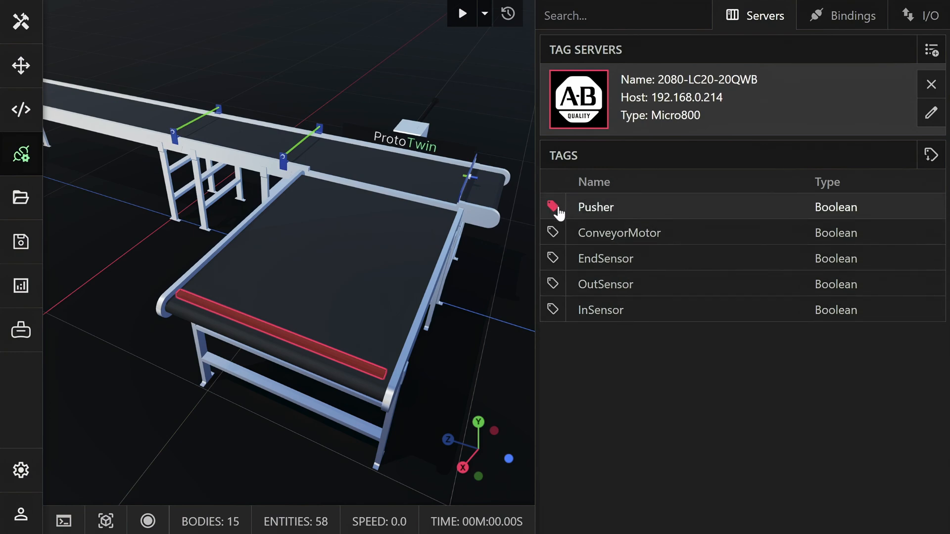
click(555, 233)
click(554, 259)
click(553, 286)
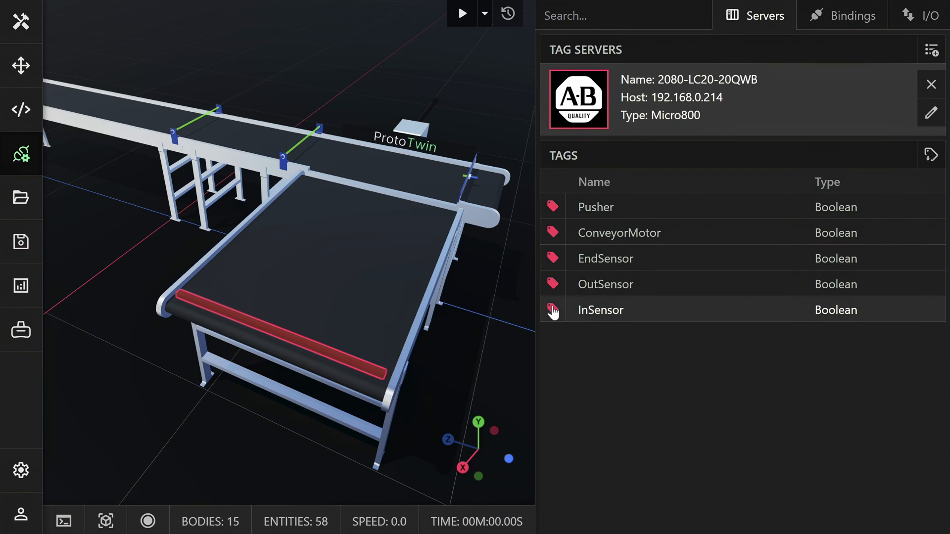
Bind the Pusher tag to the State property of the Pusher entity's actuation component.
click(823, 27)
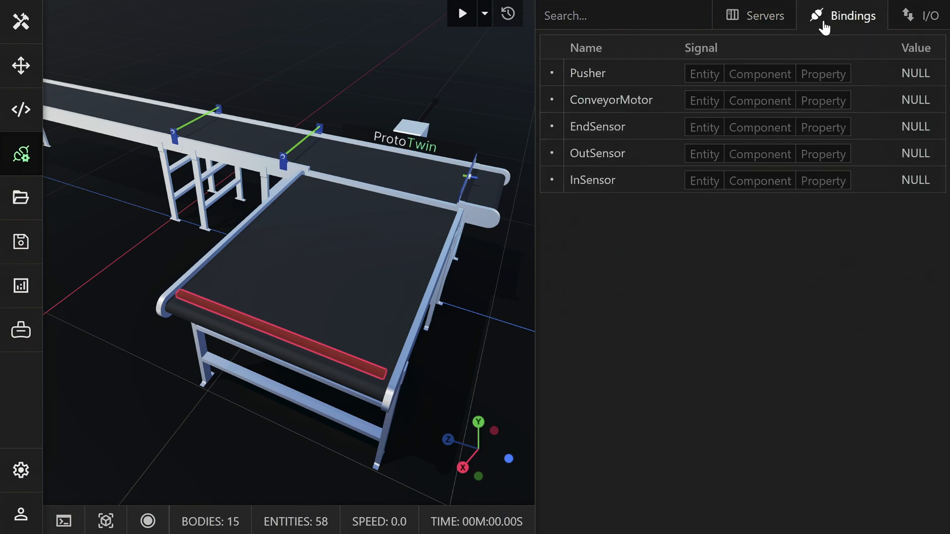
click(704, 74)
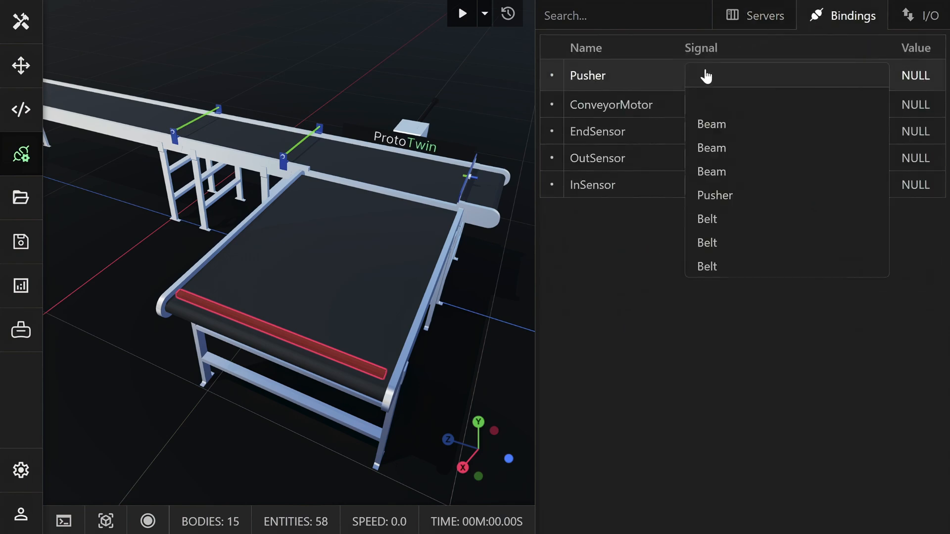
click(722, 196)
click(752, 83)
click(740, 151)
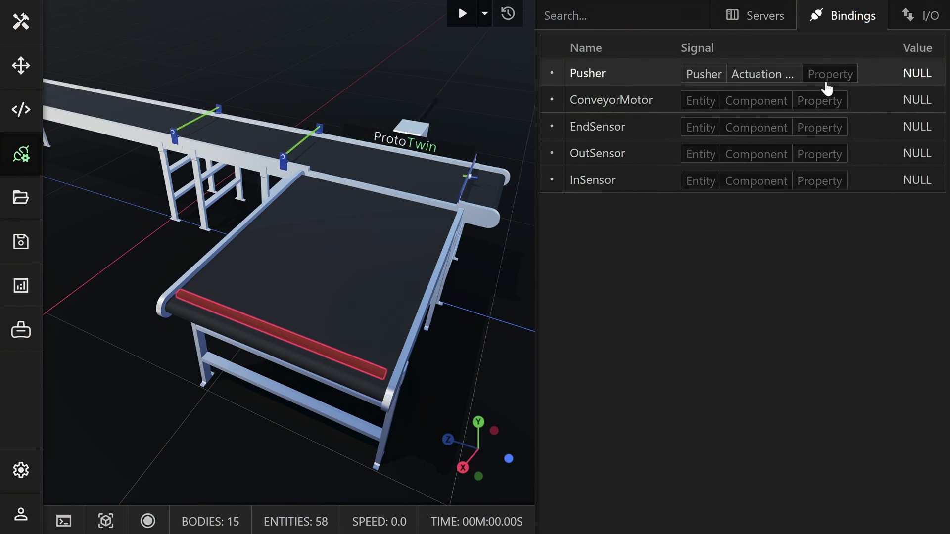
click(827, 88)
click(774, 122)
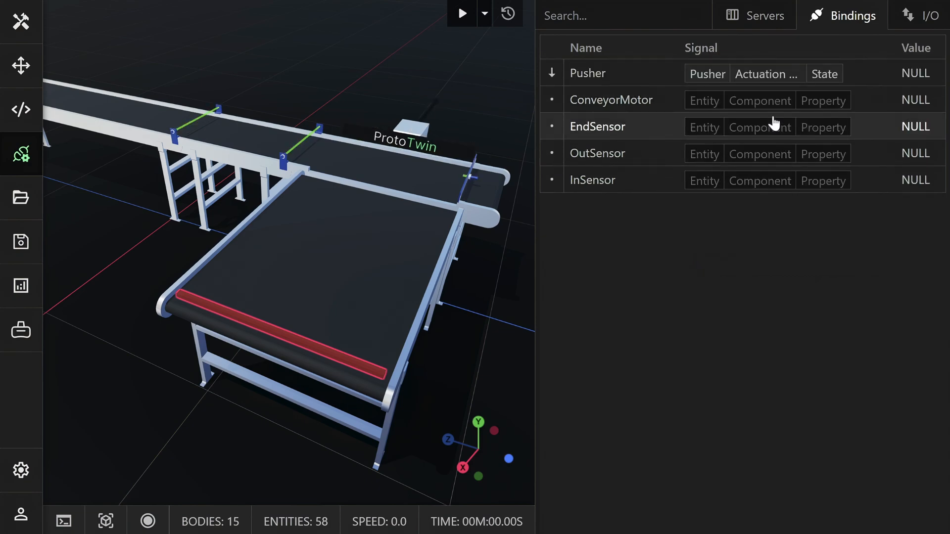
Bind the ConveyorMotor tag to the State property of the Motor on the second listed Belt entity.
click(705, 102)
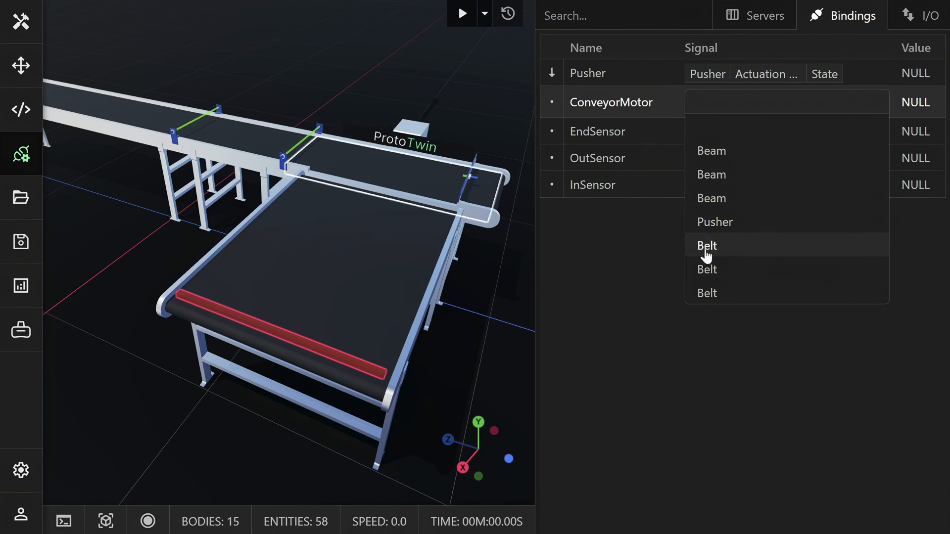
click(710, 270)
click(754, 103)
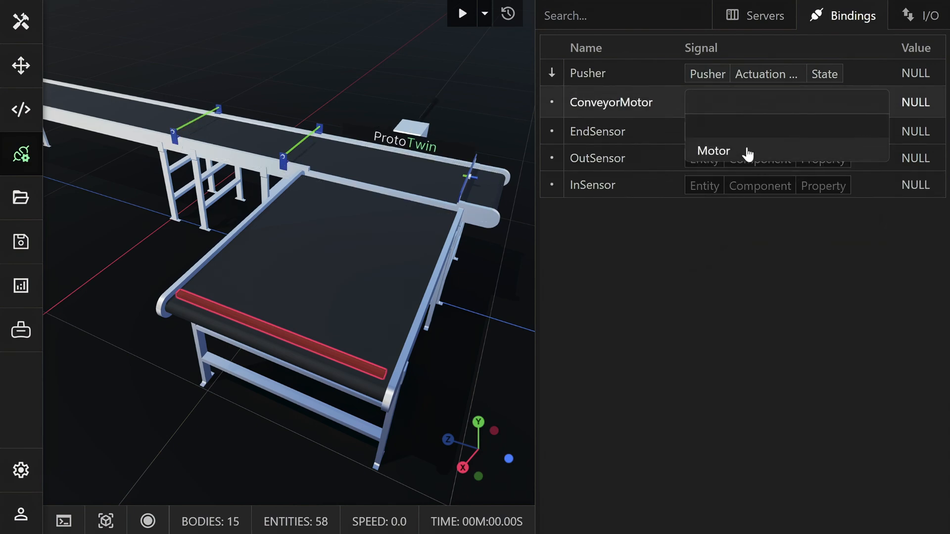
click(747, 151)
click(801, 104)
click(778, 150)
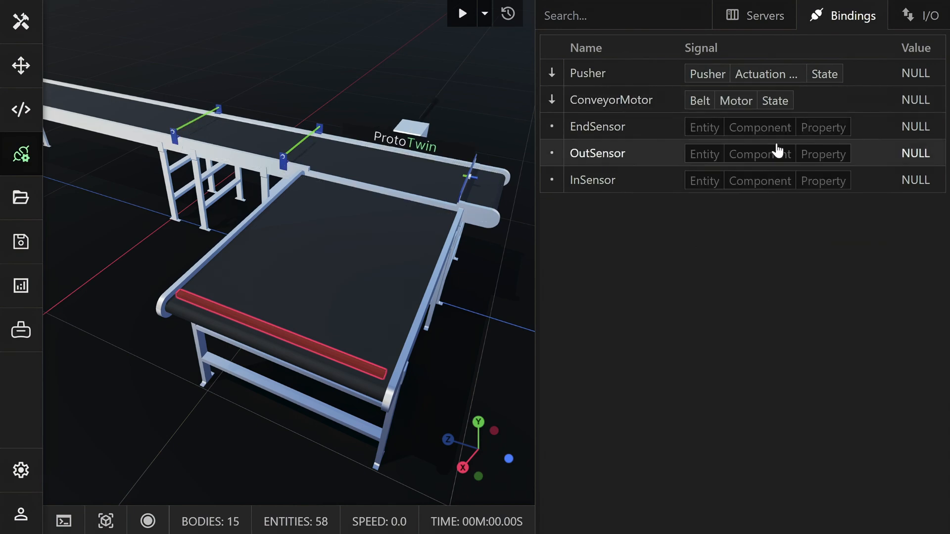
Bind the EndSensor tag to the Sensor State of the third listed Beam, at the conveyor's far end.
click(705, 137)
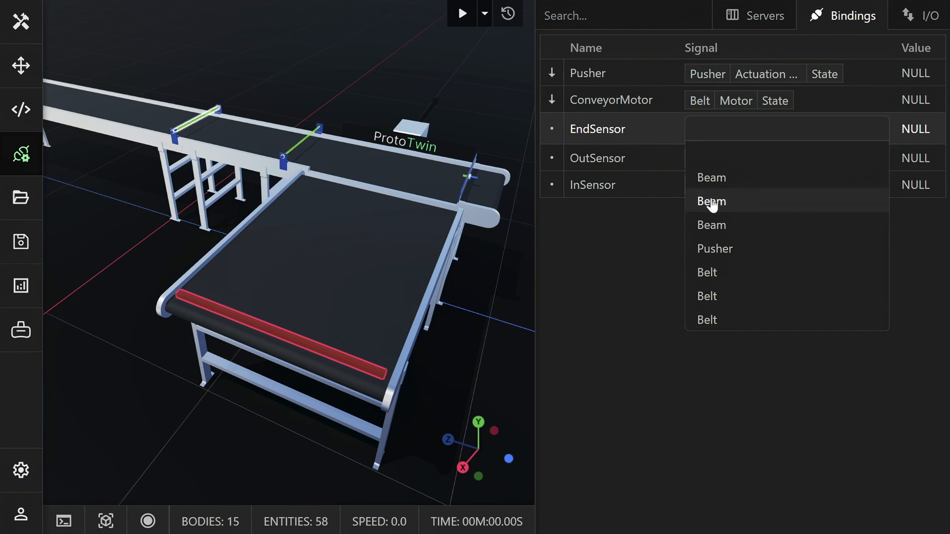
click(714, 226)
click(759, 127)
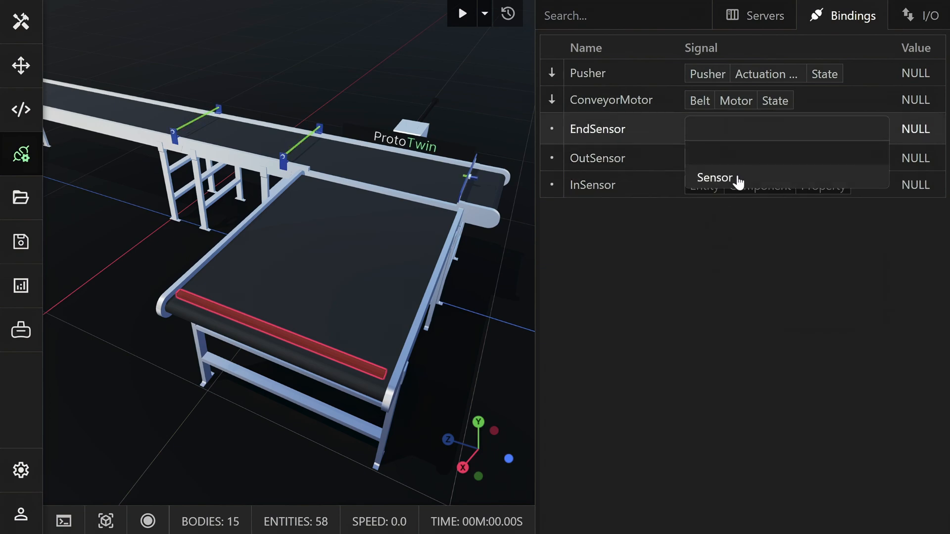
click(738, 181)
click(787, 129)
click(742, 179)
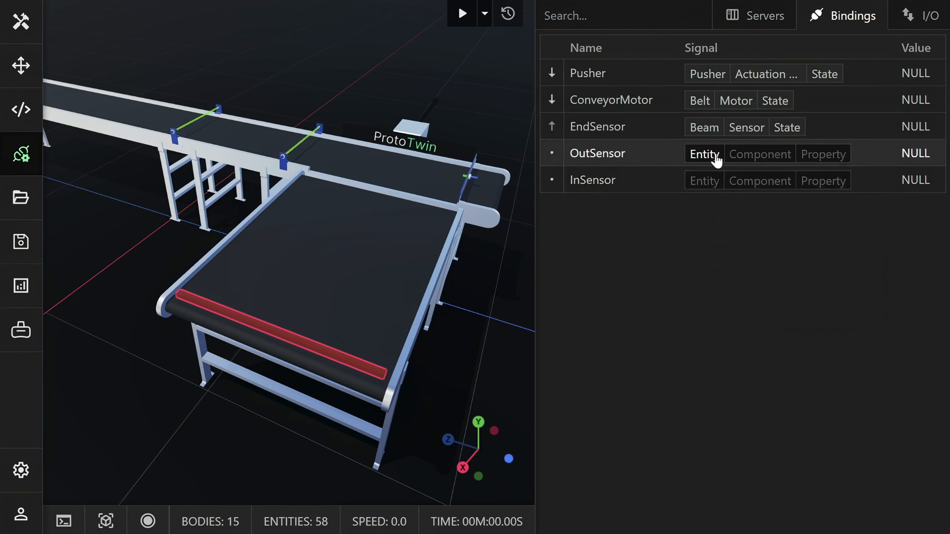
Bind the OutSensor tag to the Sensor State of the first listed Beam, the one just before the pusher area.
click(716, 156)
click(713, 205)
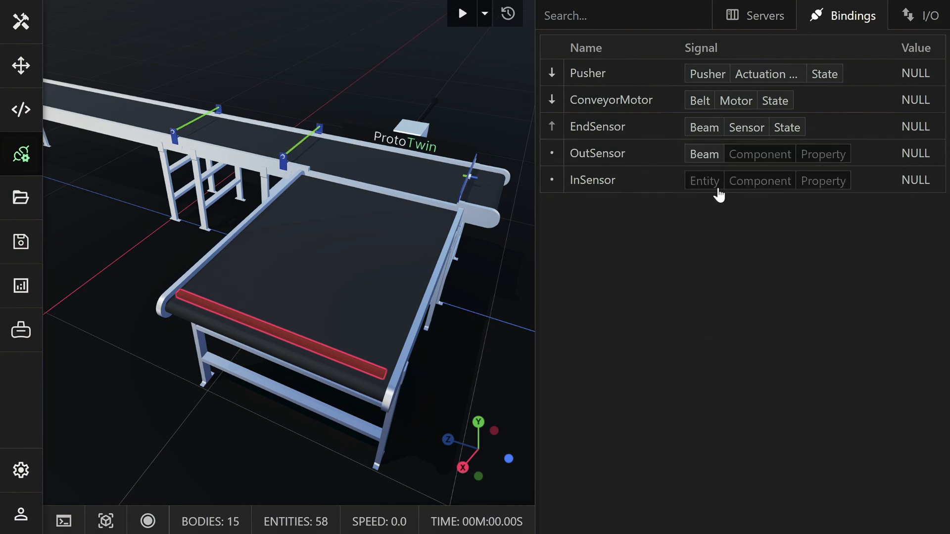
click(747, 154)
click(742, 204)
click(784, 159)
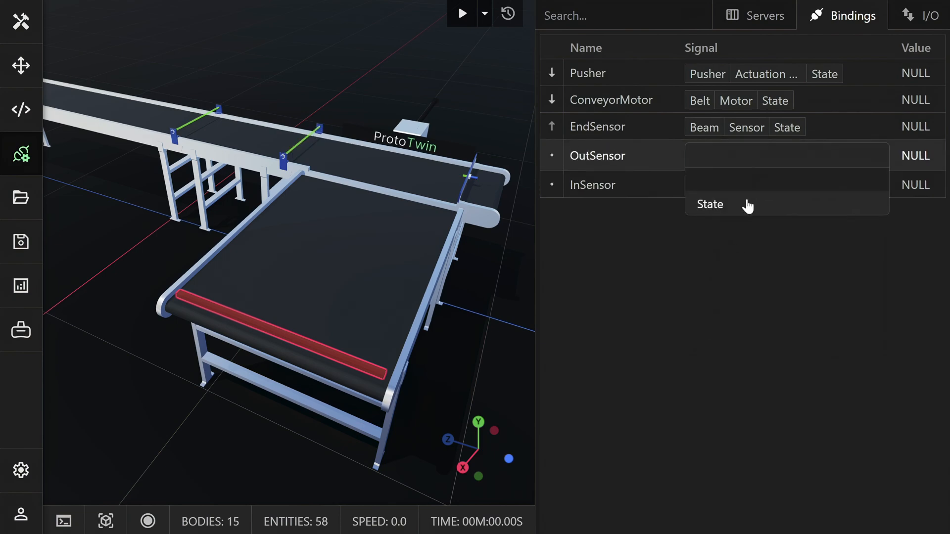
click(689, 204)
Bind the InSensor tag to the Sensor State of the second listed Beam, the one furthest upstream on the conveyor.
click(703, 183)
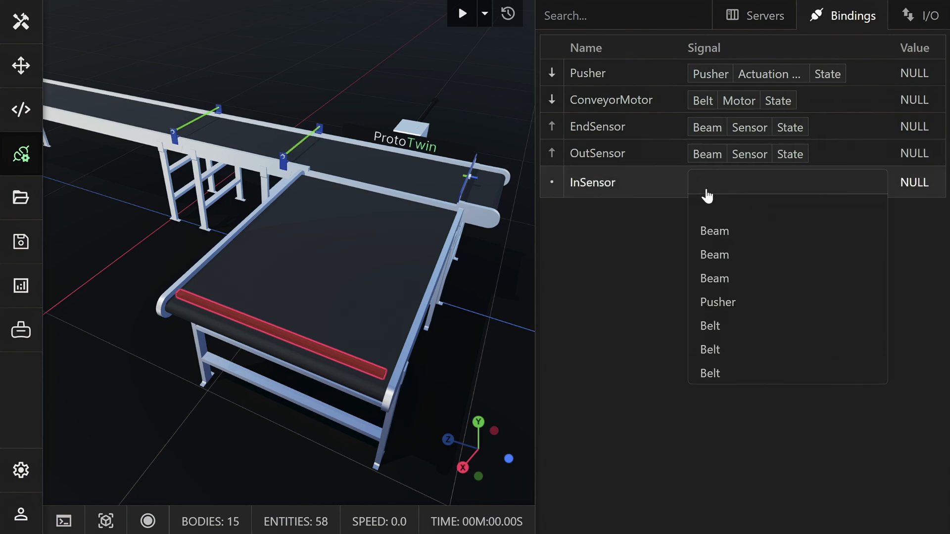
click(716, 256)
click(737, 190)
click(736, 230)
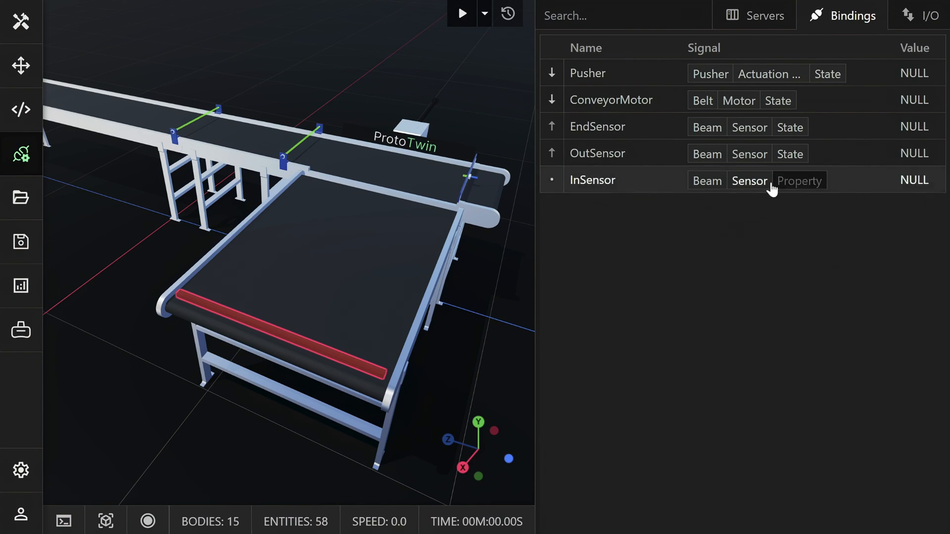
click(798, 182)
click(755, 228)
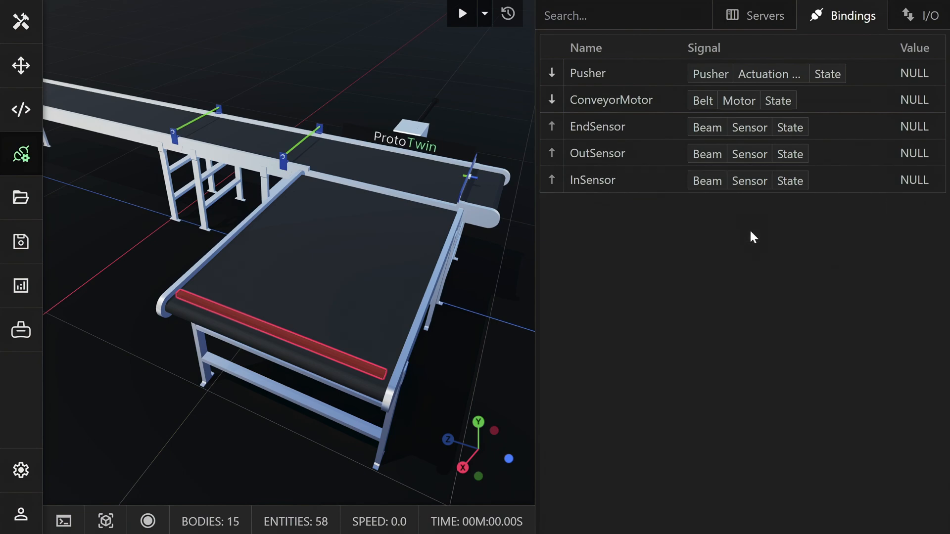
Connect the 2080-LC20-20QWB tag server and start the simulation with the tag bindings in view.
click(754, 30)
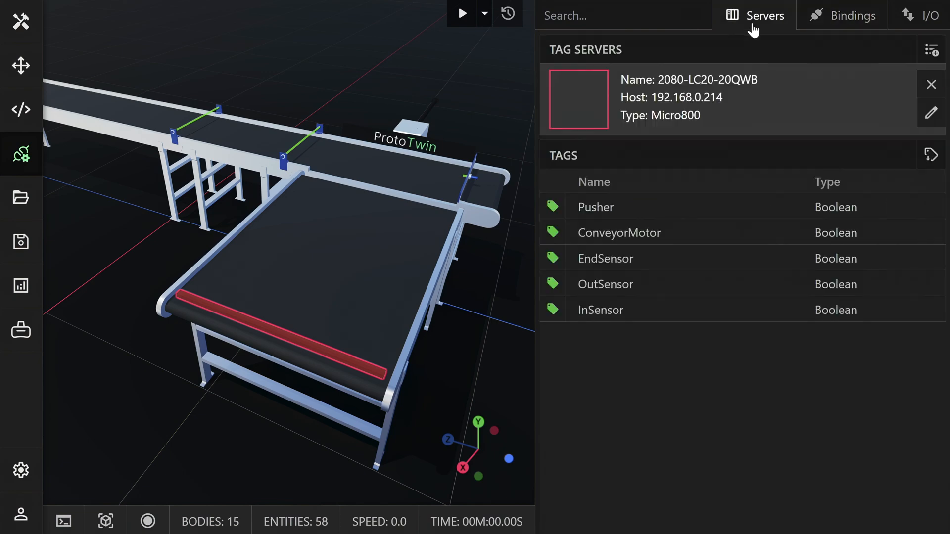
click(586, 101)
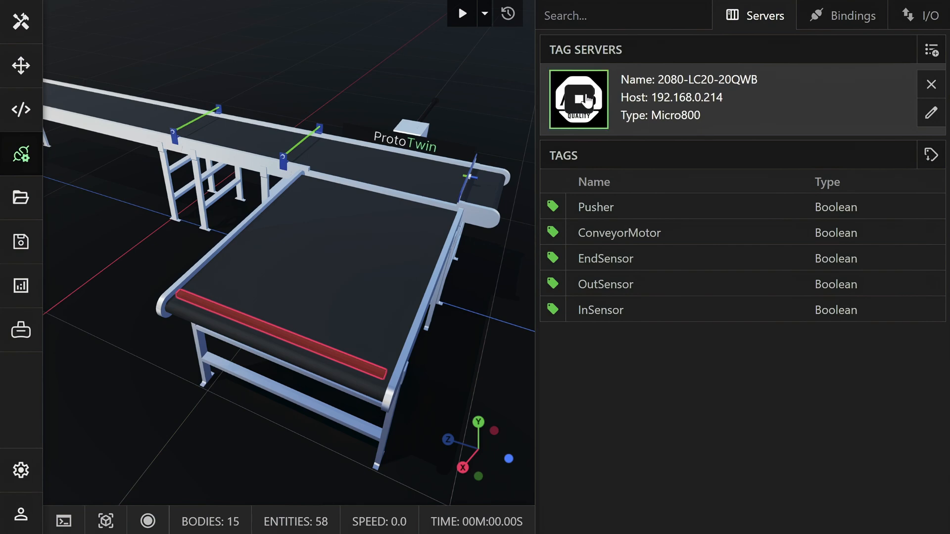
click(830, 28)
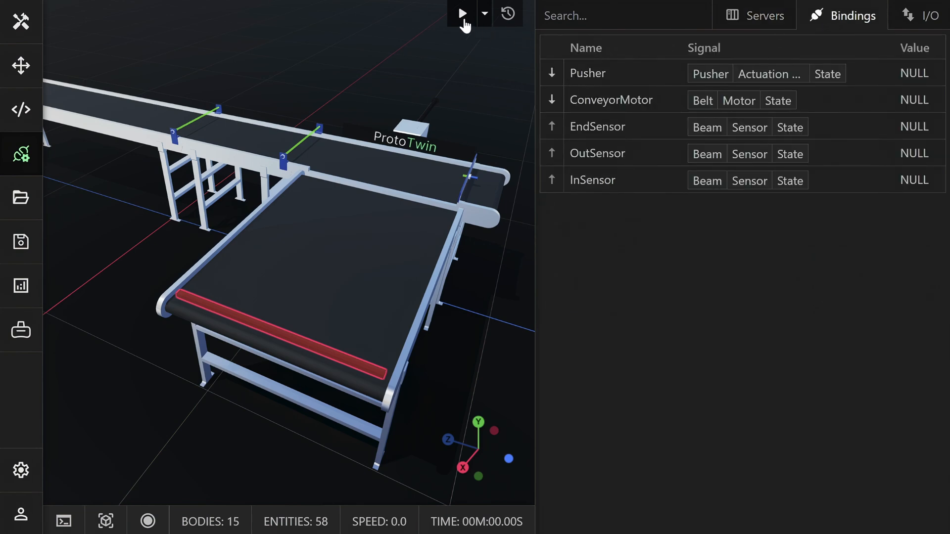
click(462, 14)
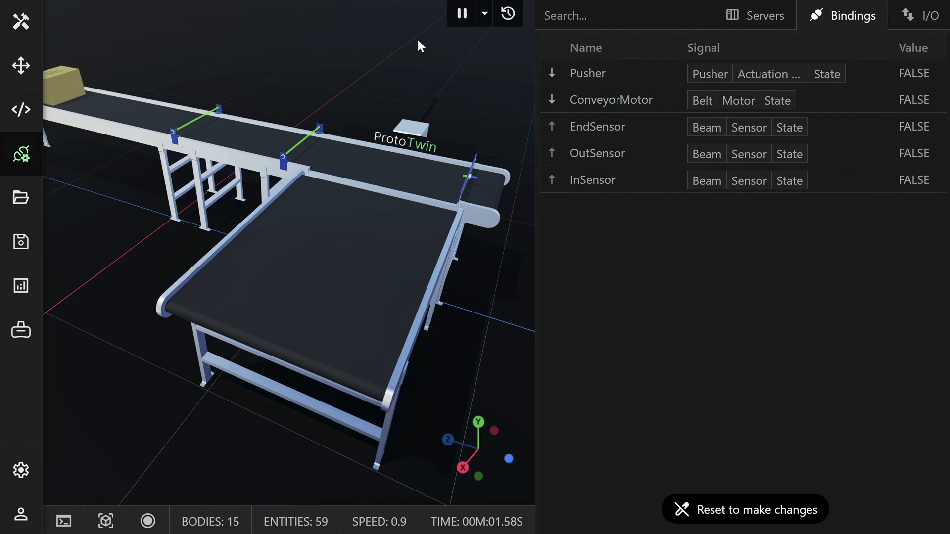